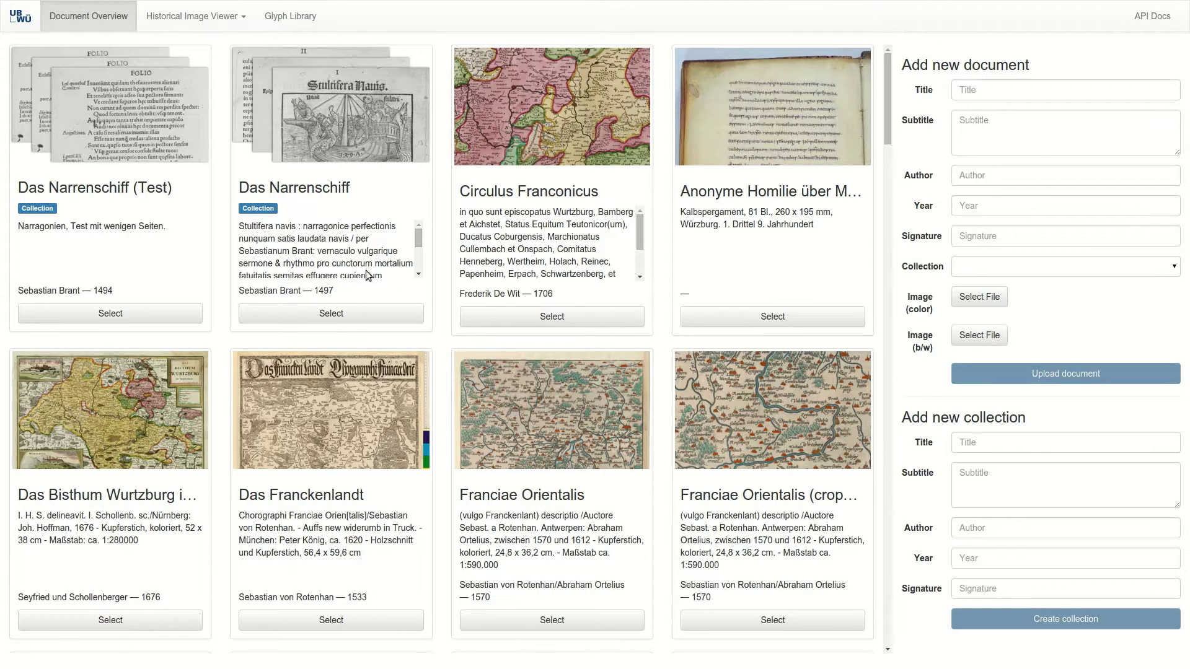
- Load page R0002r of Das Narrenschiff and zoom in until individual letters are legible
click(355, 320)
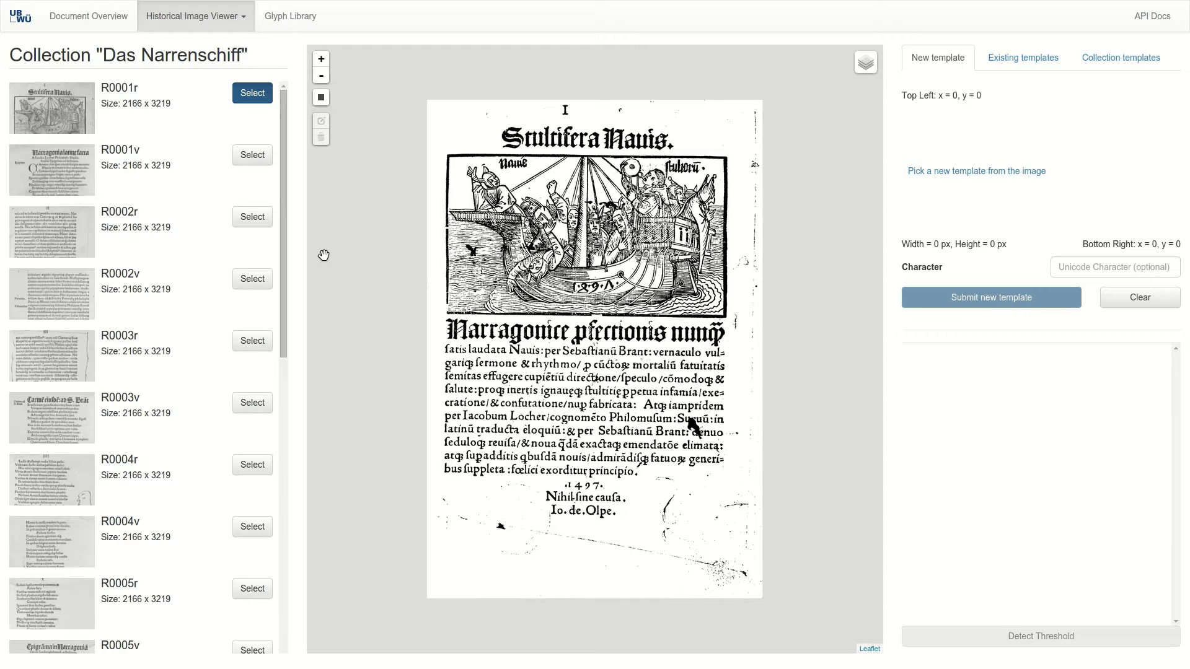
click(260, 218)
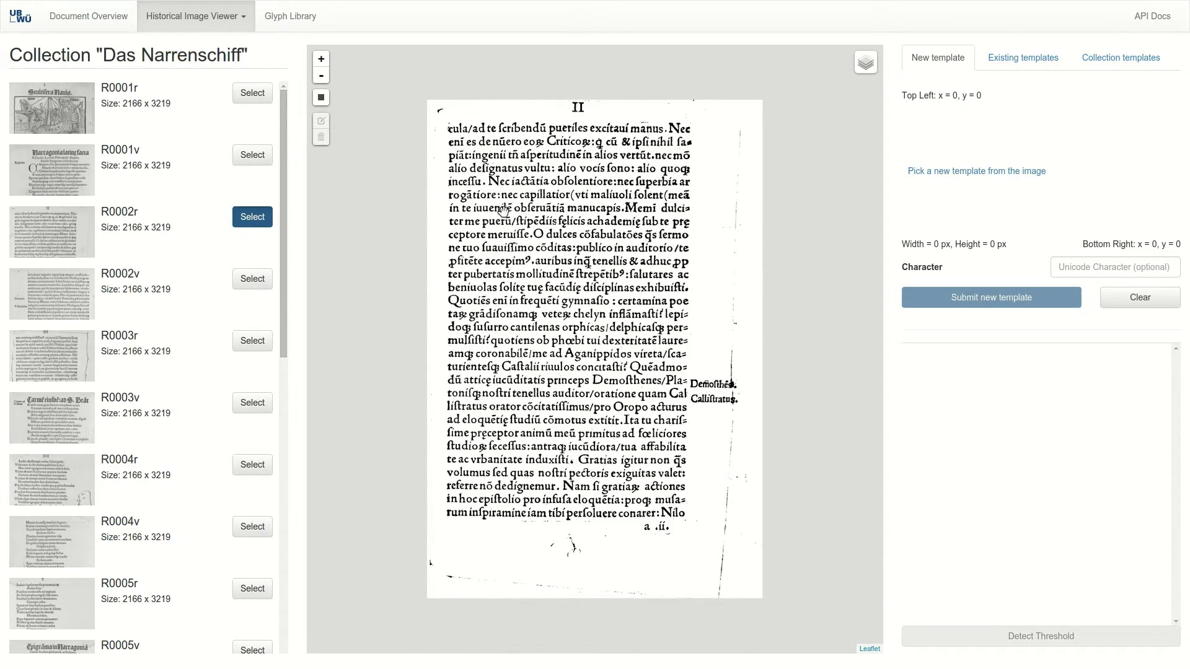
scroll(486, 212, up, 1)
scroll(471, 213, up, 2)
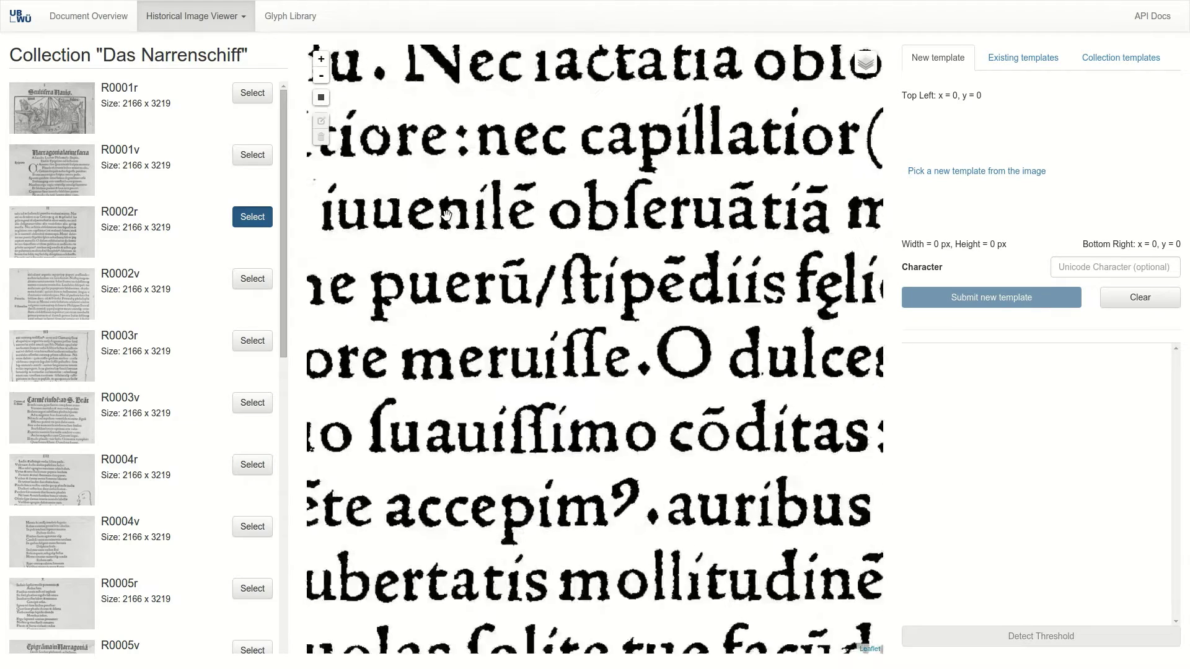
scroll(444, 216, up, 1)
drag(444, 216, 511, 266)
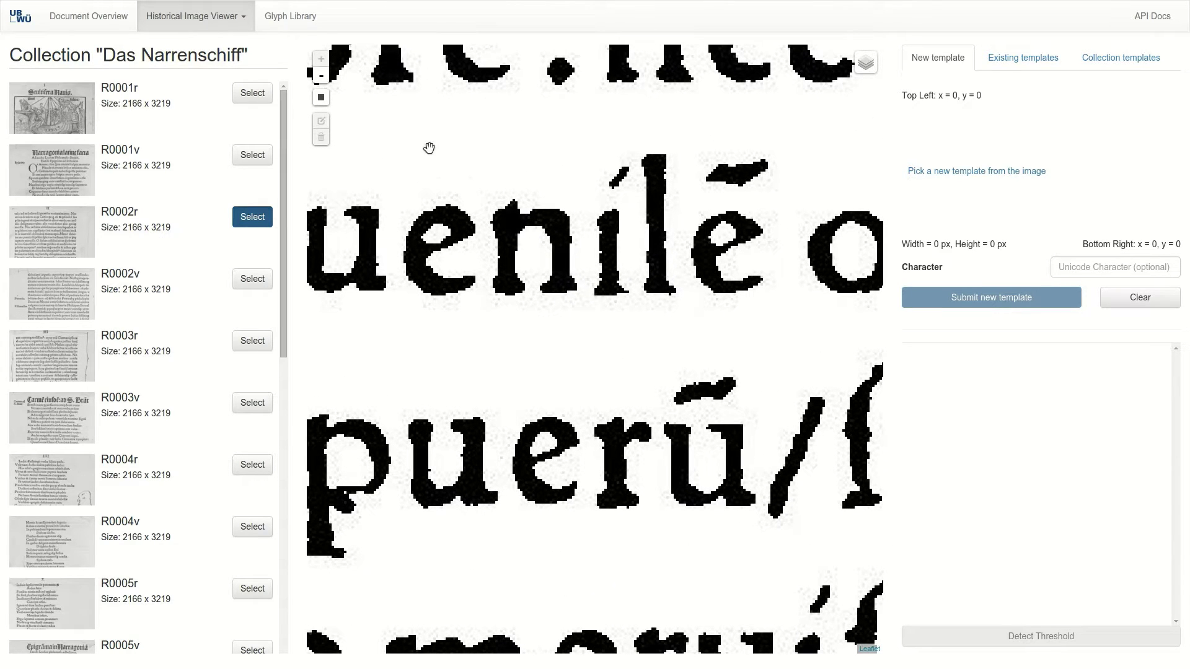
click(320, 100)
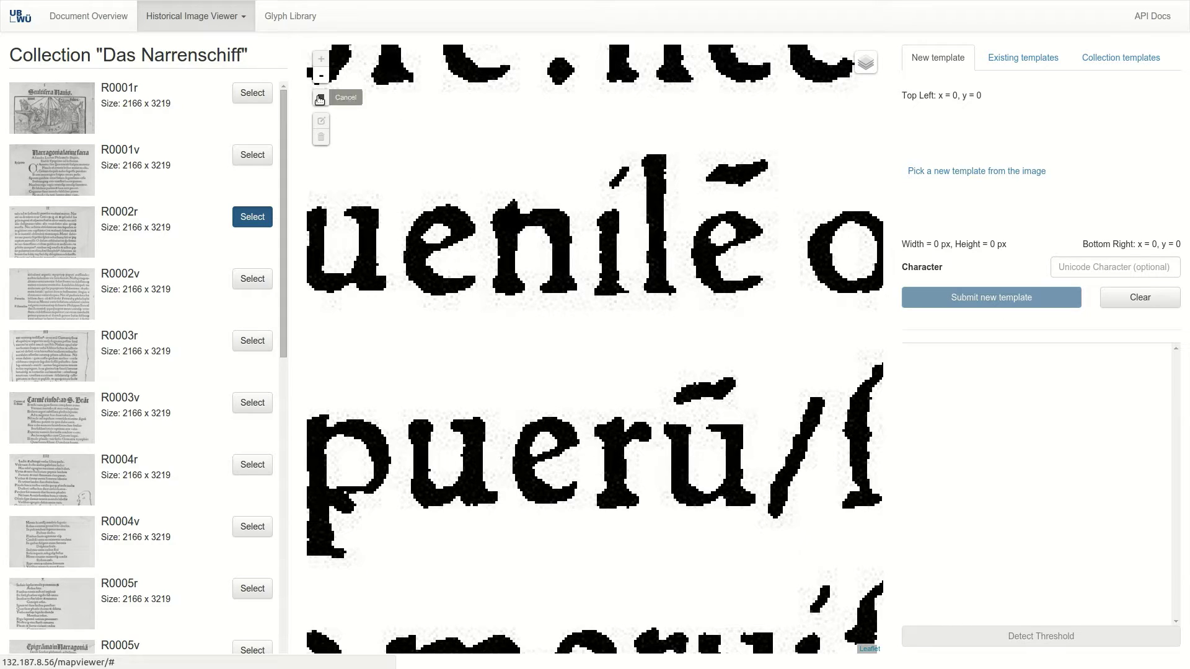
- Box one printed 'e' on R0002r and submit it as a new template with character 'e'
drag(390, 123, 489, 388)
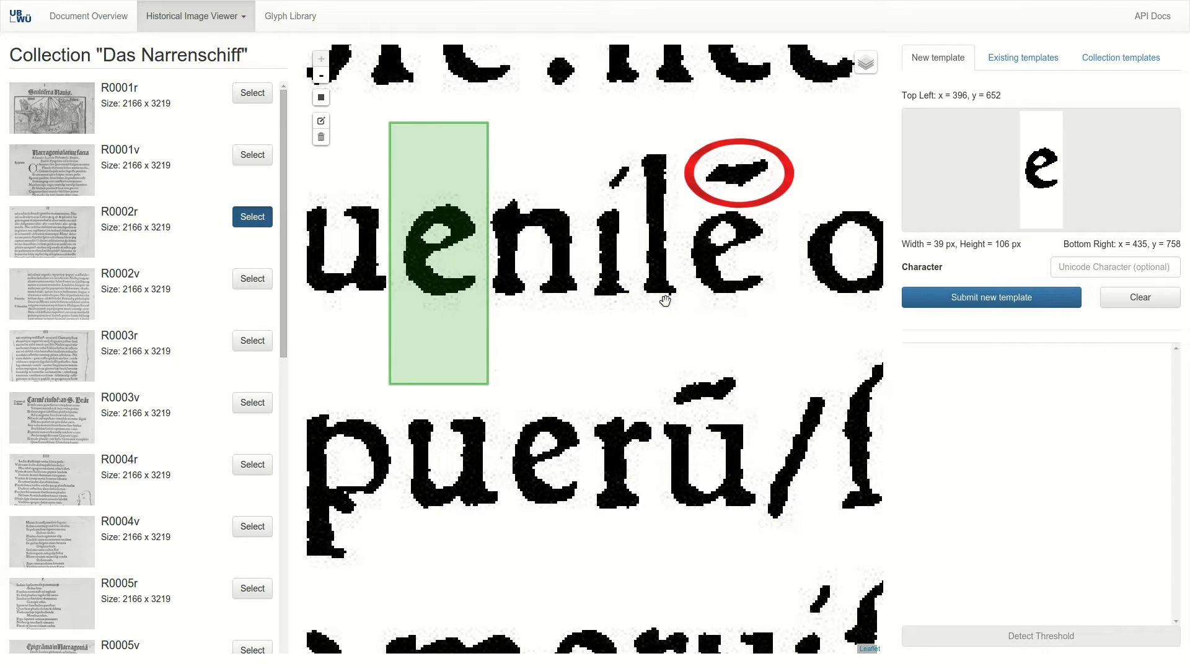
click(1102, 268)
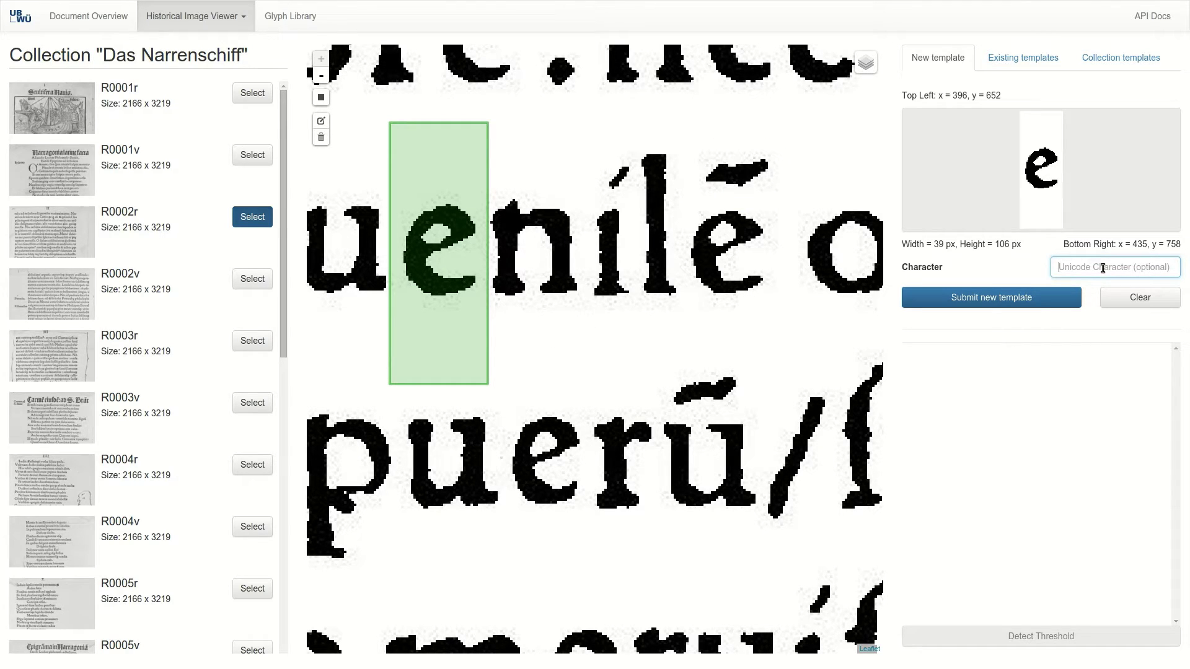
text(e)
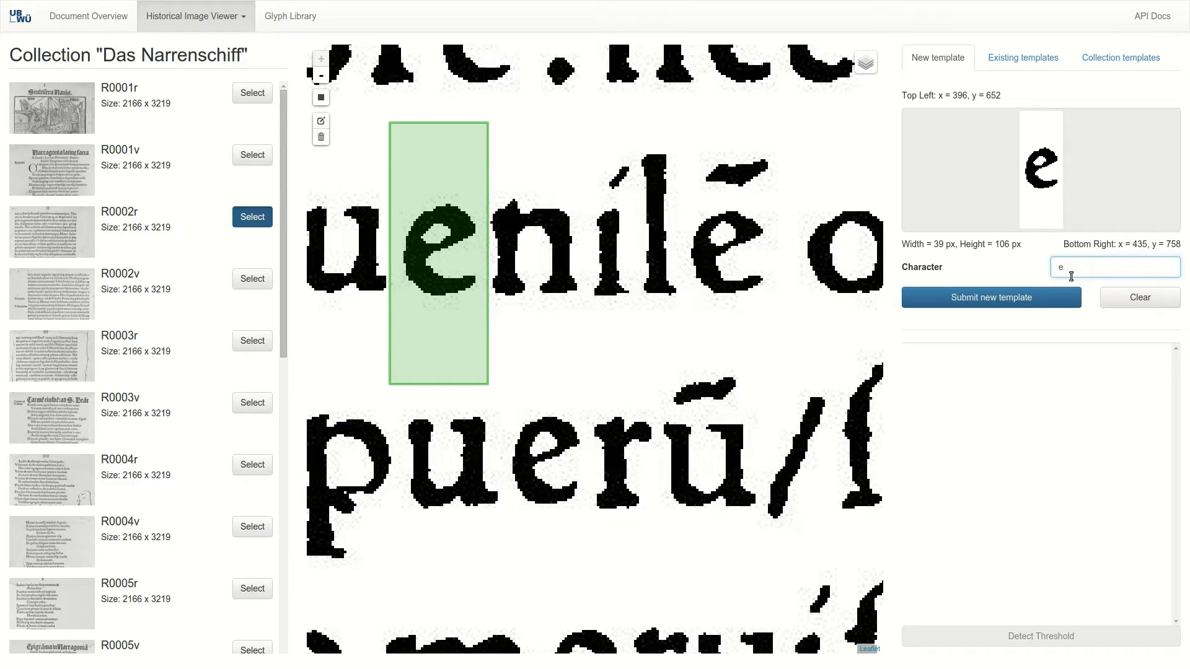
click(1049, 300)
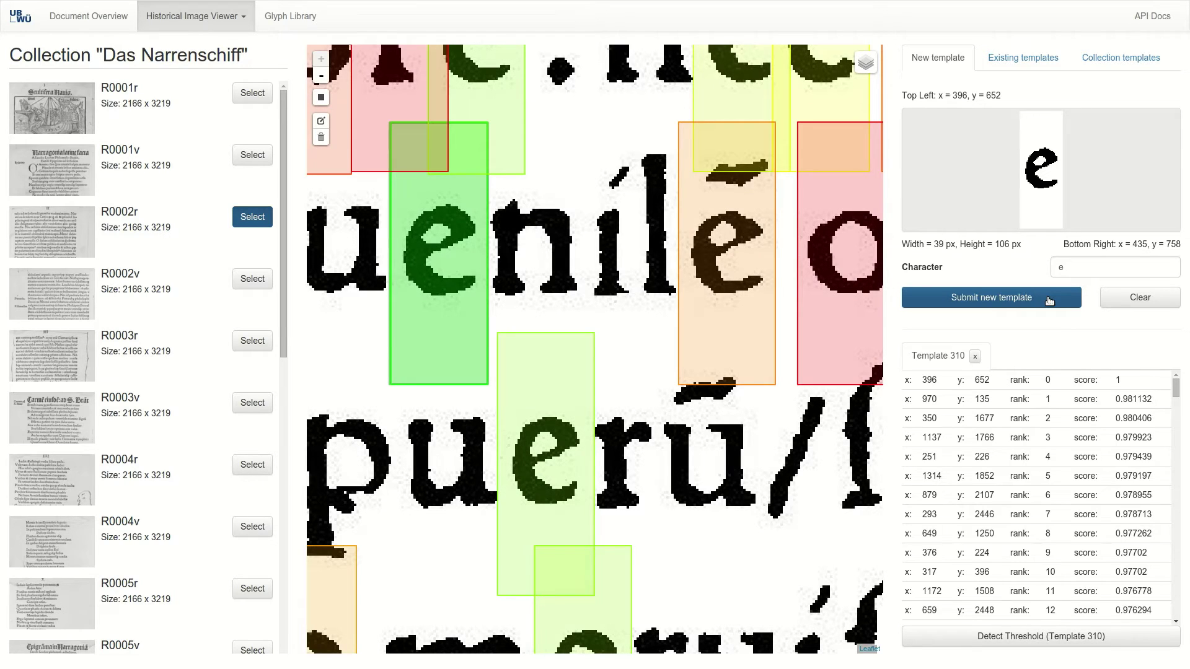
- Pan and zoom out until Template 310's match boxes are visible across all of page R0002r
drag(614, 261, 620, 363)
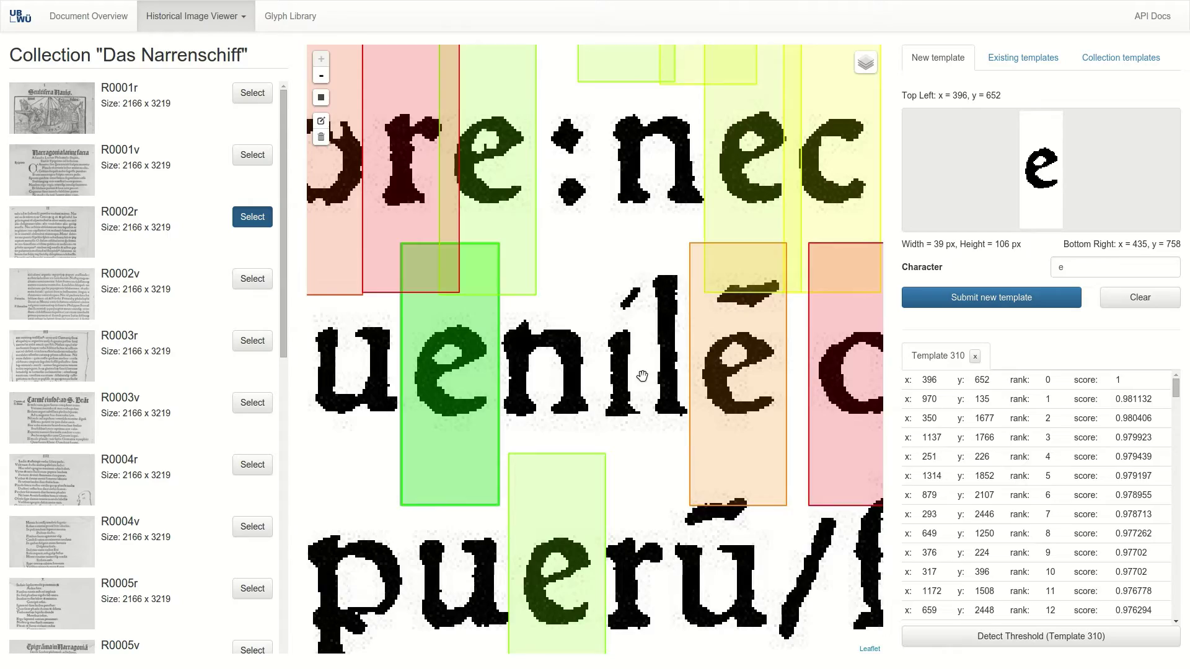
scroll(642, 376, down, 3)
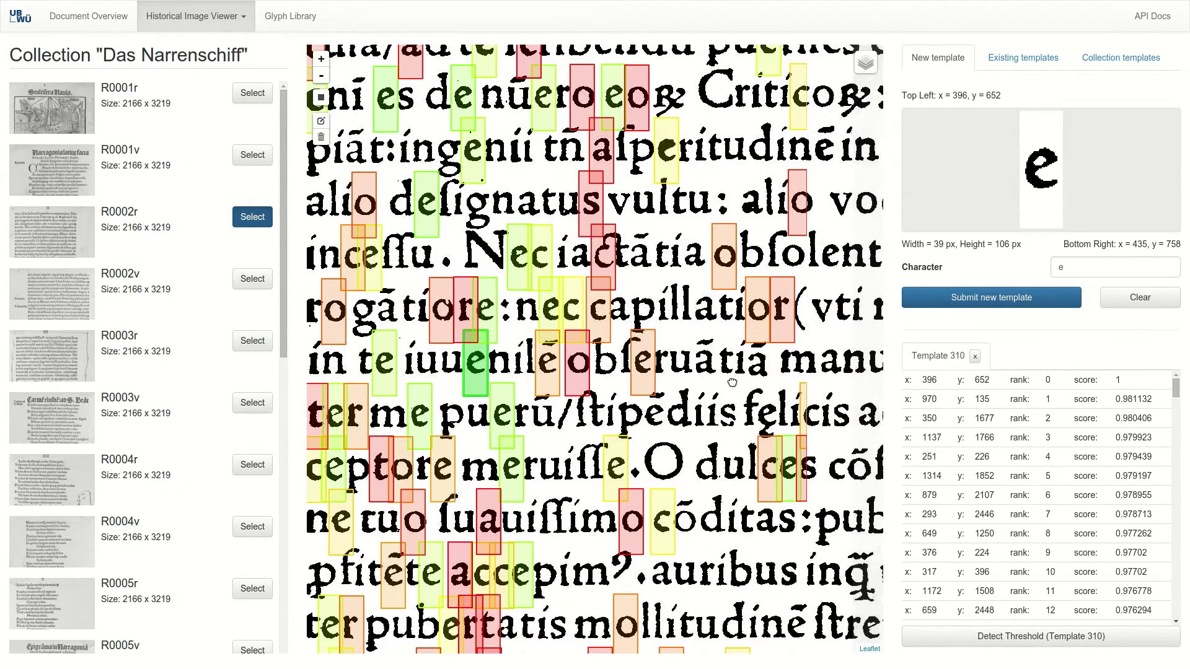
scroll(733, 383, down, 2)
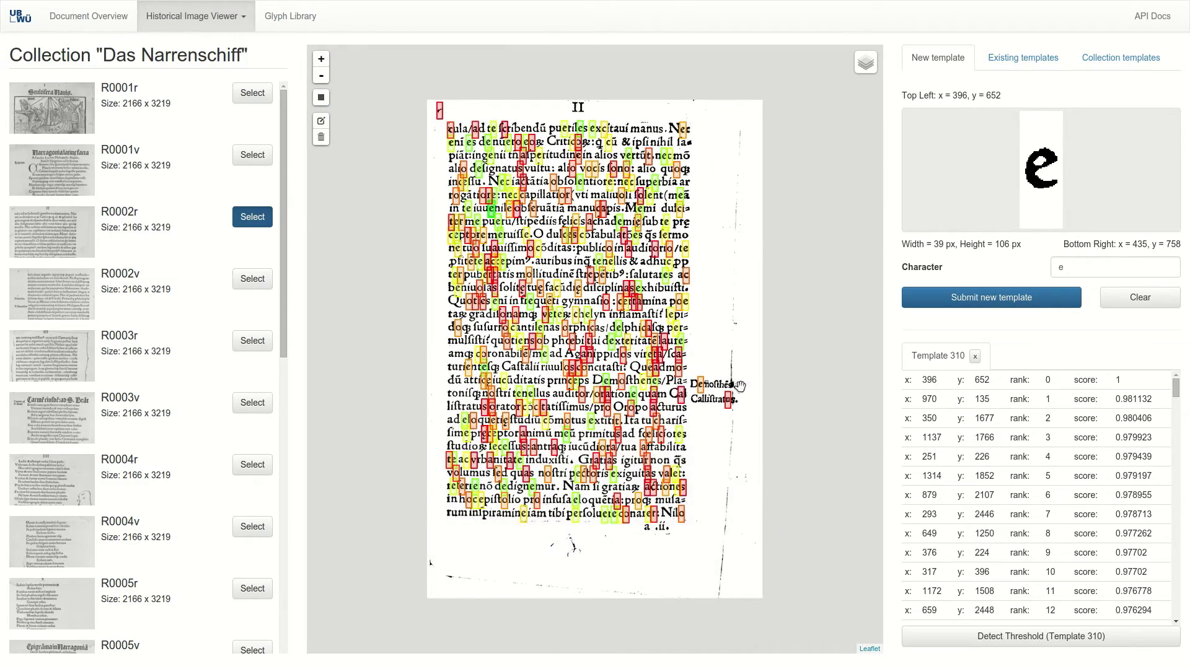
- Start classifying the matches and confirm the correct 'e' matches in the first two batches, including rep and ven
click(999, 639)
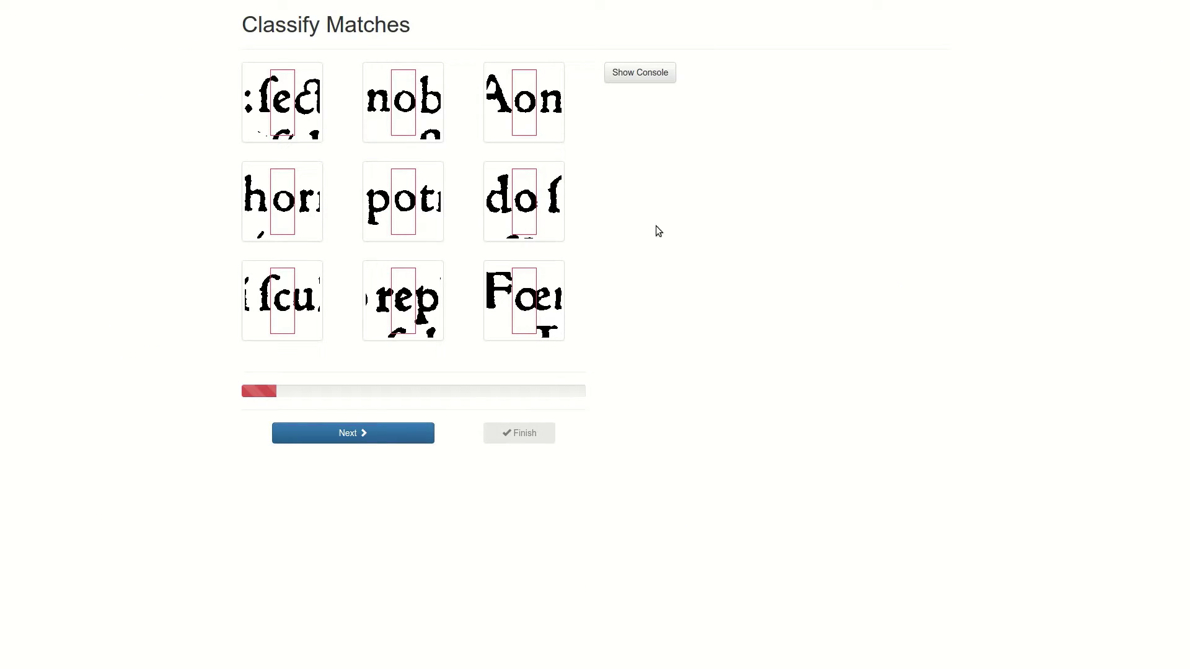
click(279, 113)
click(404, 301)
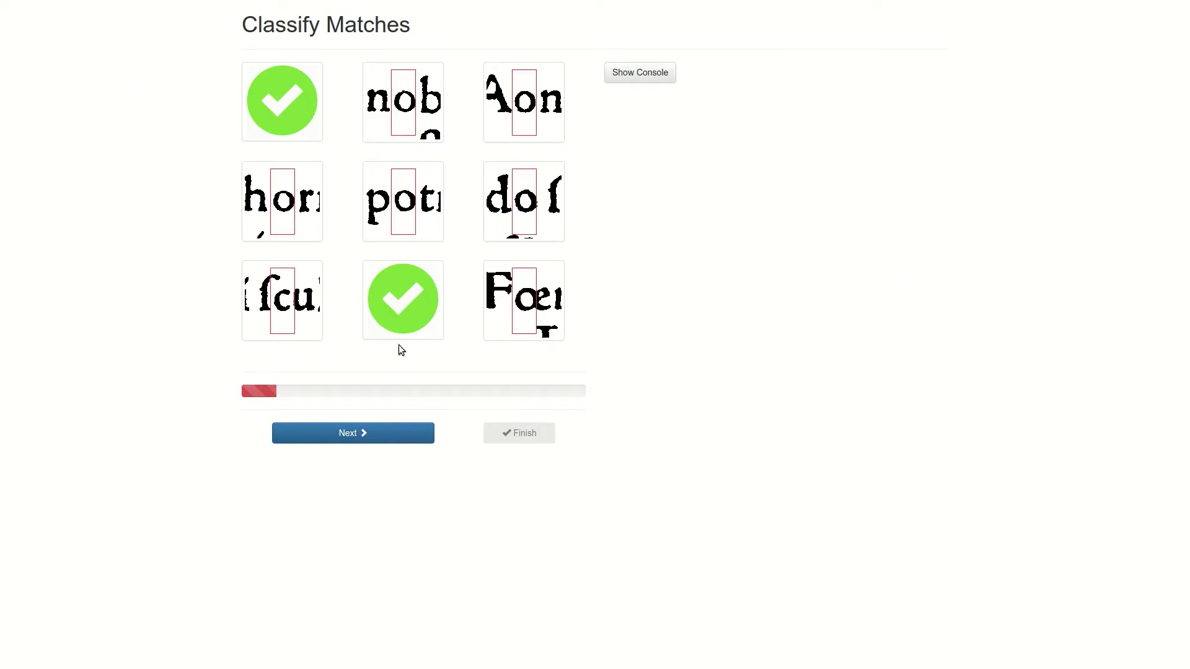
click(385, 432)
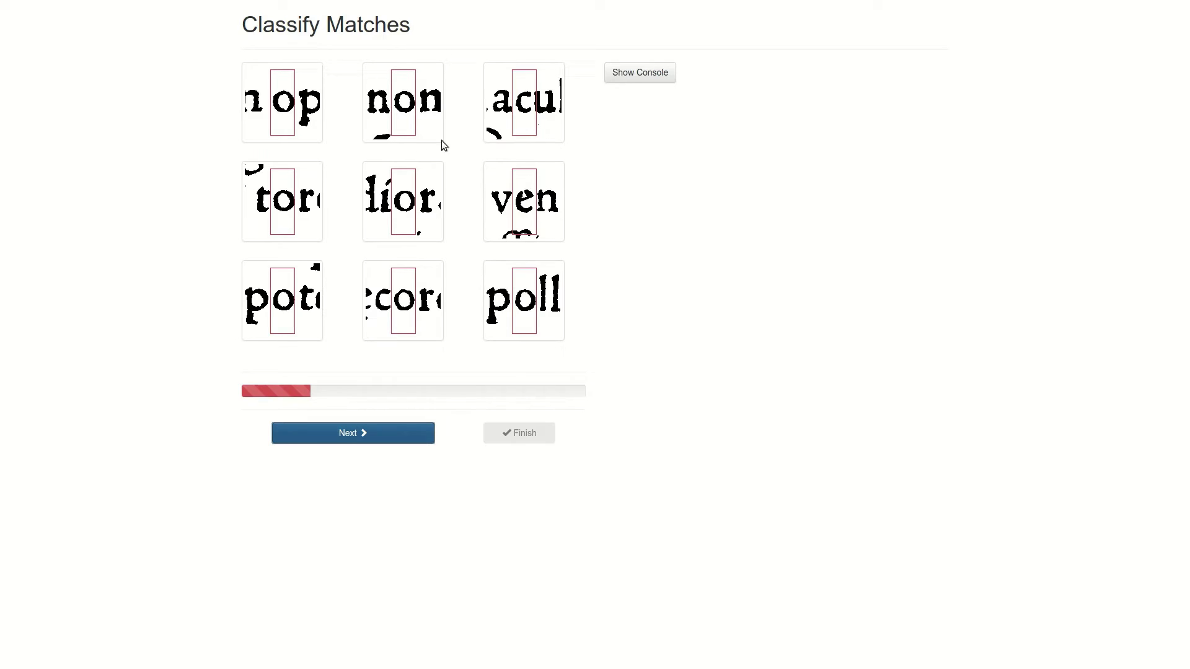
click(527, 220)
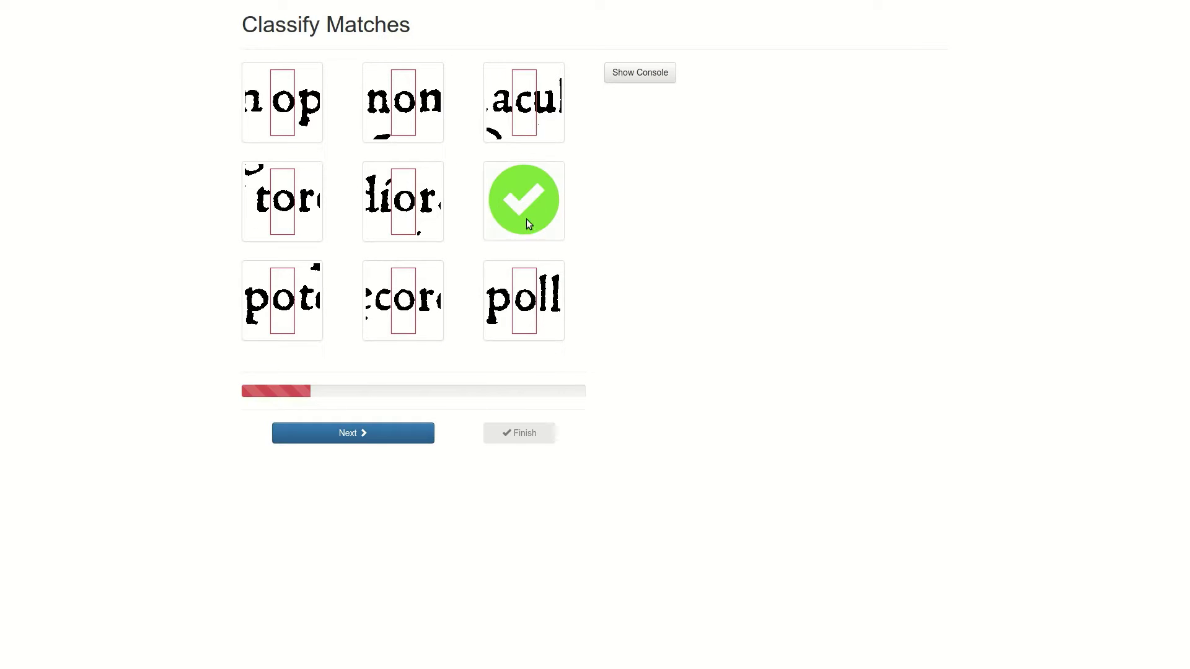
click(382, 428)
- Confirm the correct matches in the next two batches, including ne t, fere and pe v
click(312, 113)
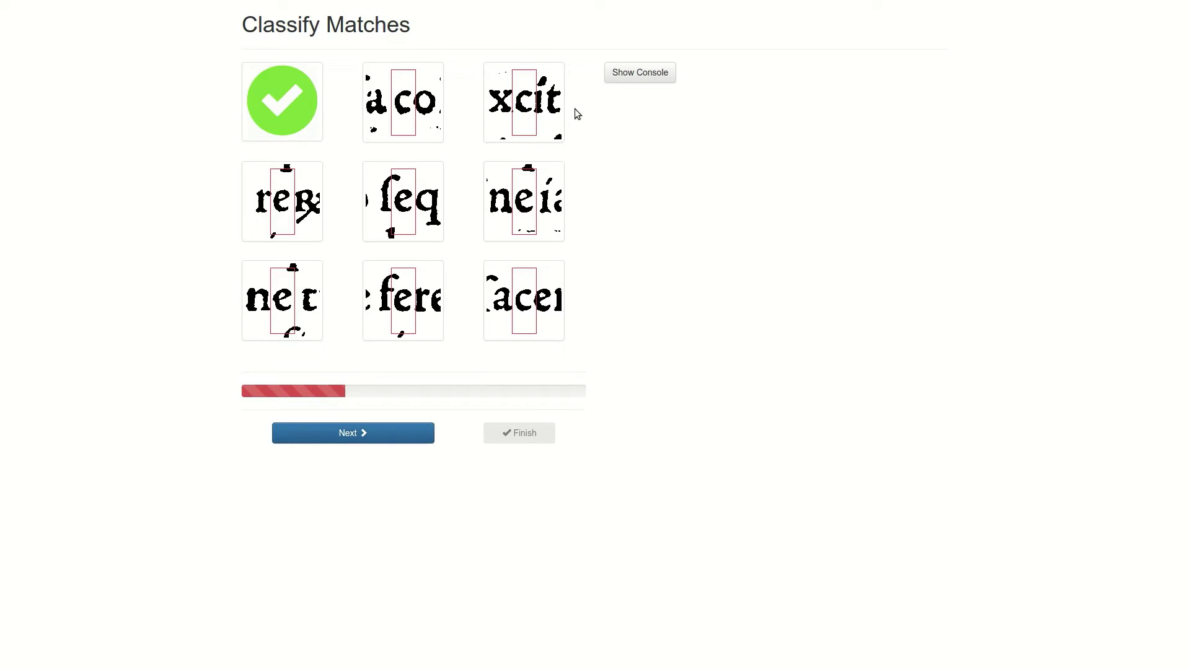
click(295, 197)
click(397, 208)
click(520, 212)
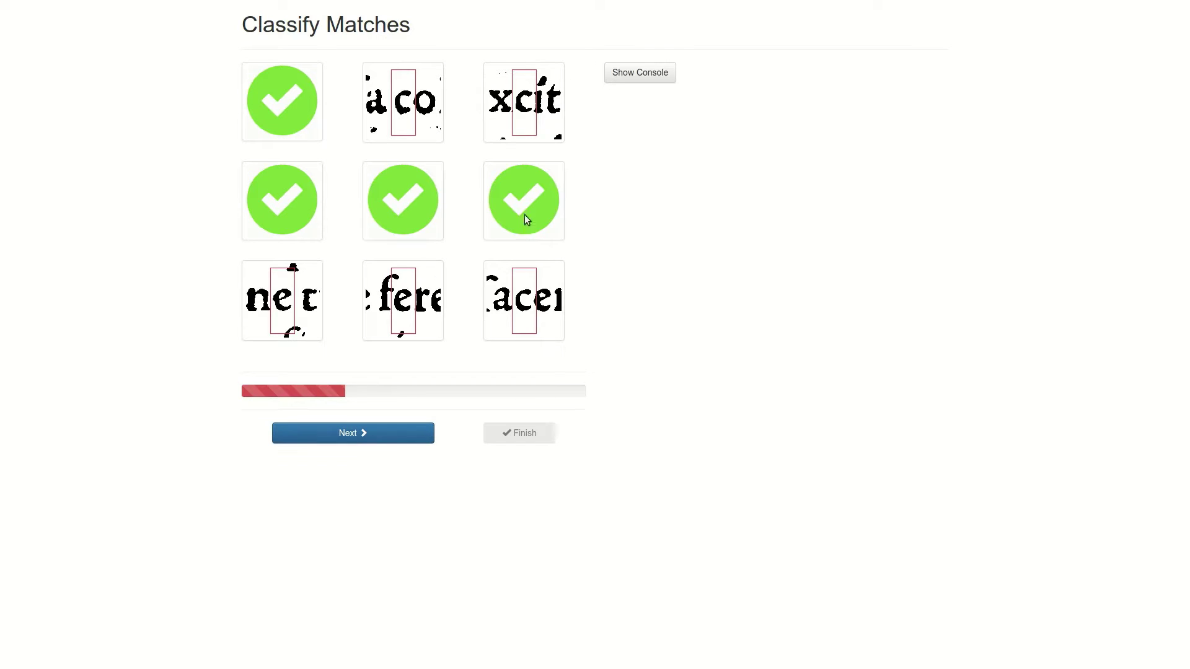
click(271, 296)
click(390, 311)
click(344, 436)
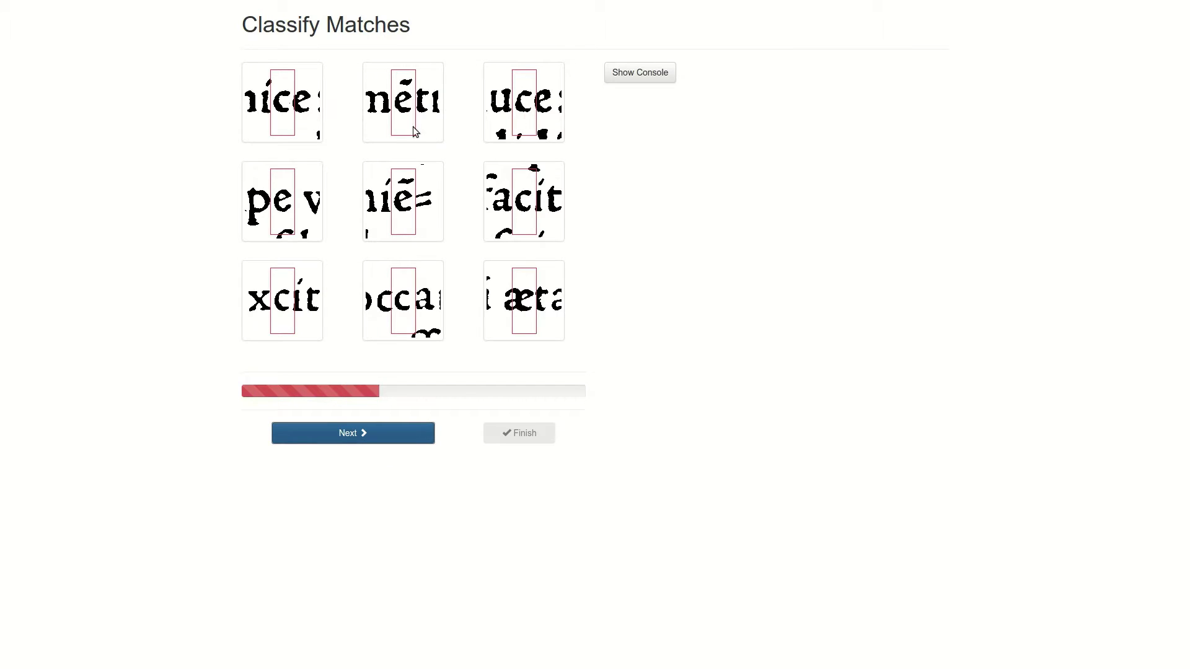
click(277, 209)
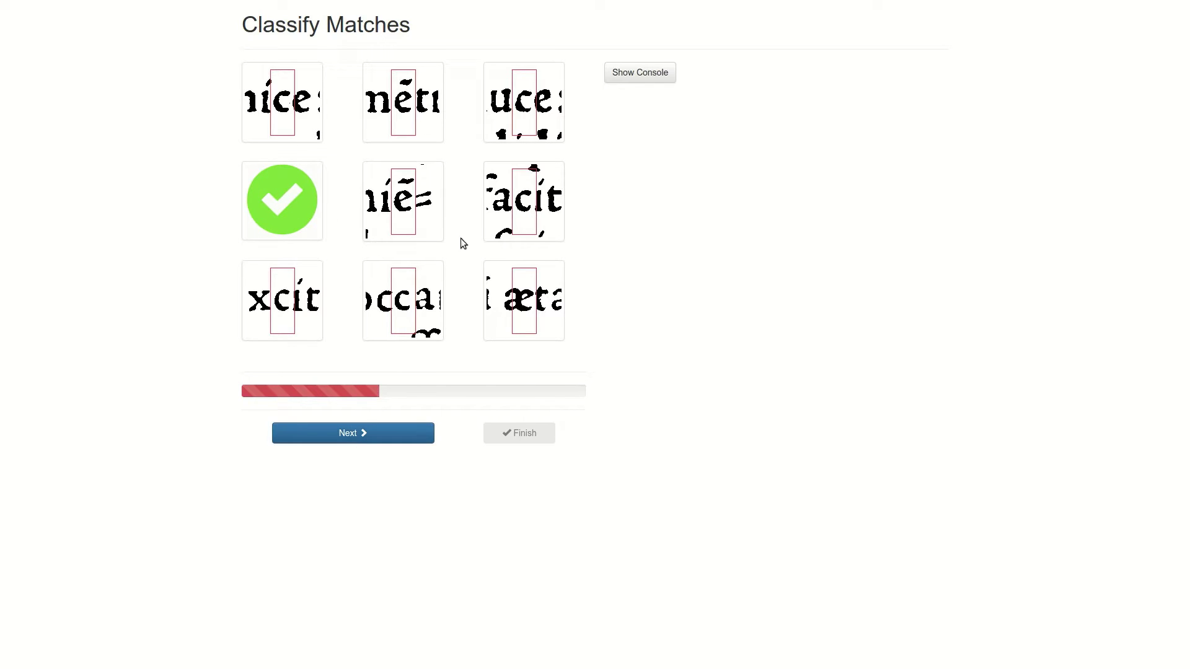
click(378, 441)
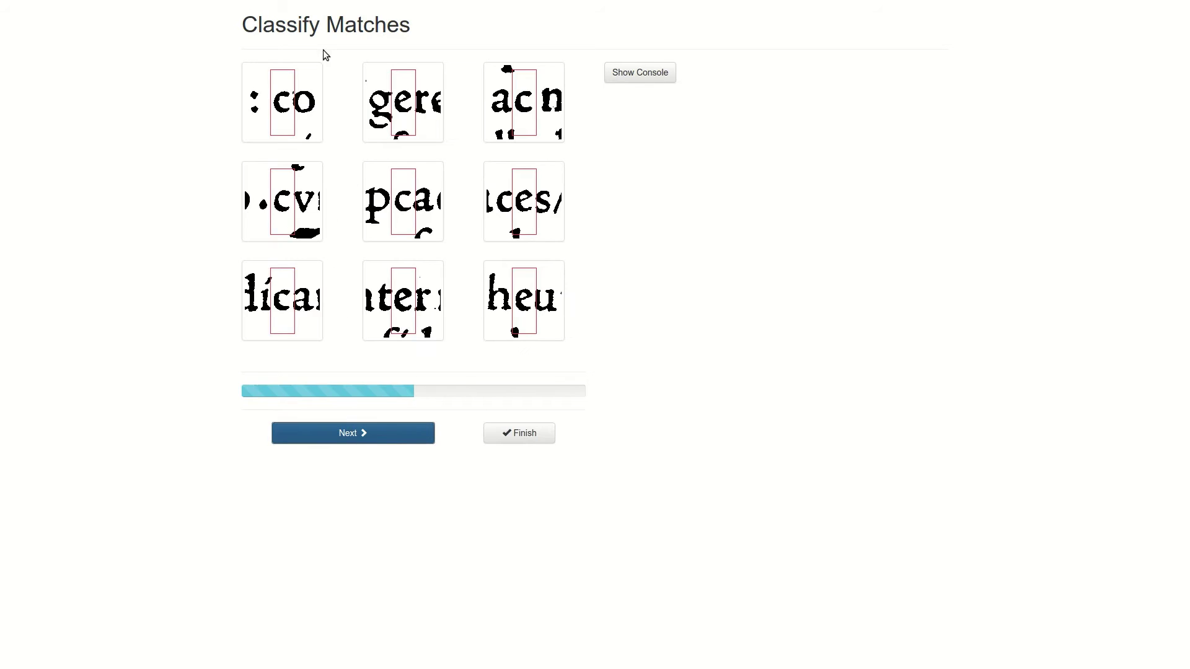
- Confirm the gere, ces, ter and heu matches in the following batch
click(386, 106)
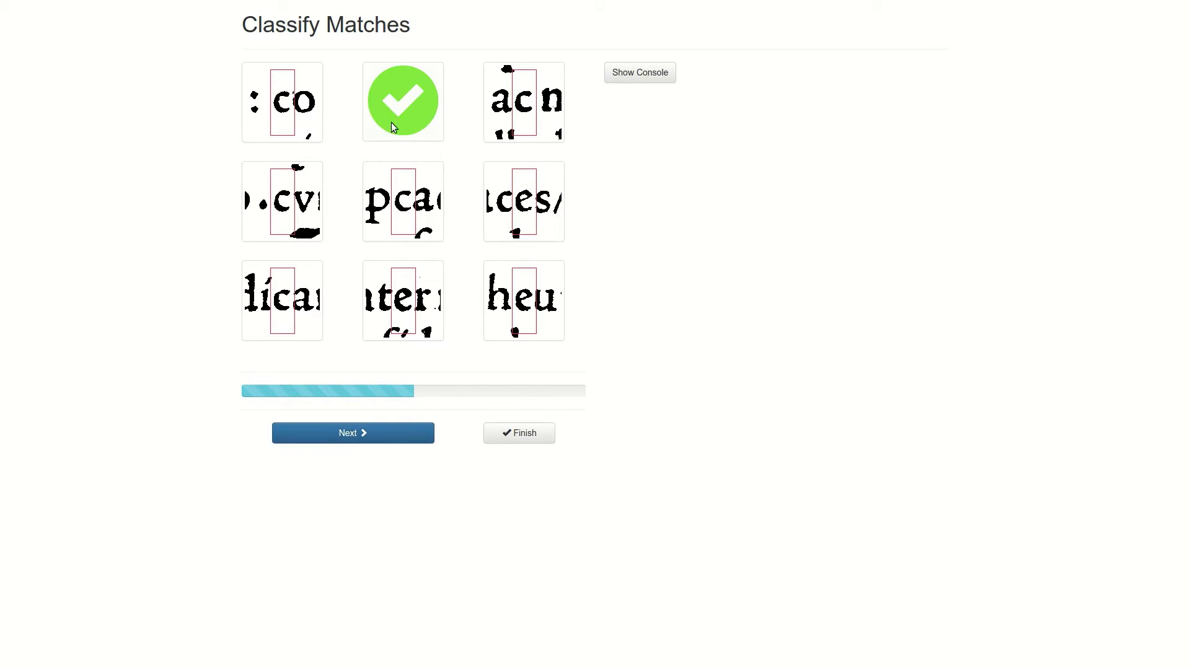
click(502, 200)
click(413, 314)
click(547, 321)
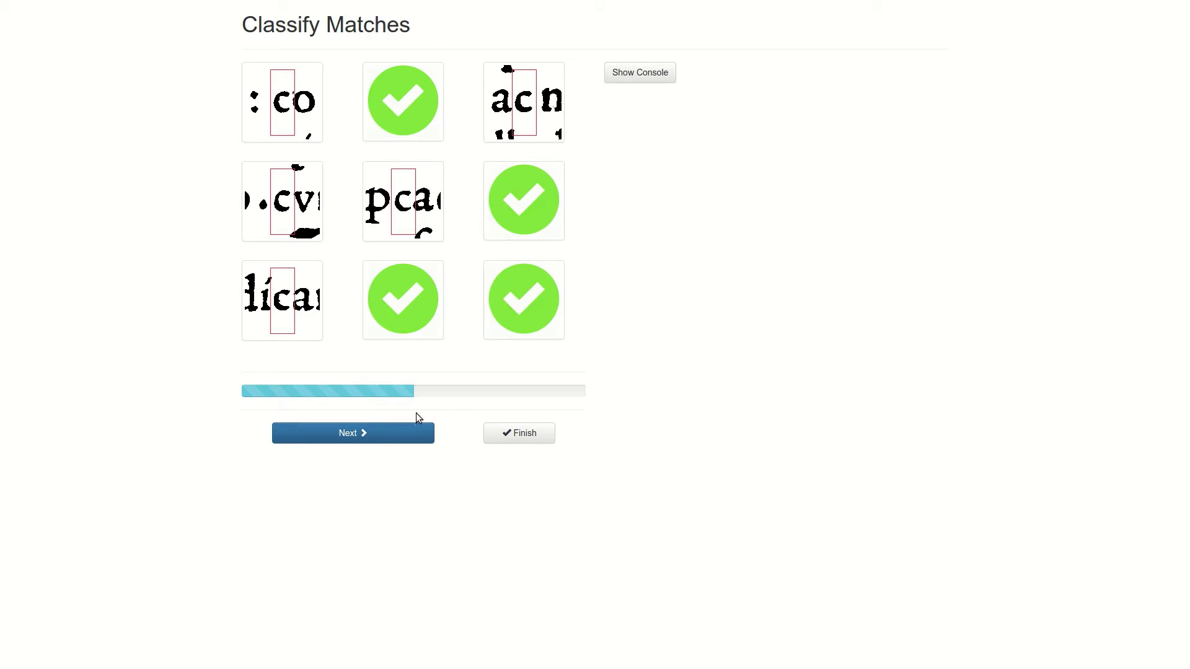
click(412, 433)
- Confirm the Nec, iter, teri, ben and other correct matches in the next batches
click(307, 120)
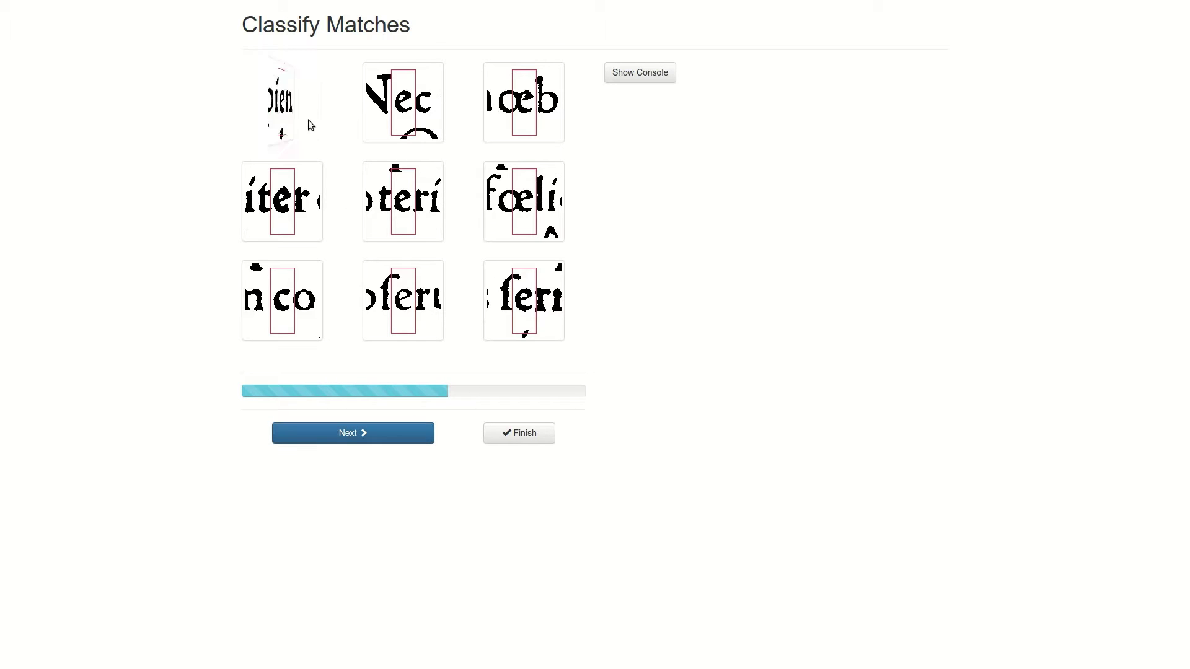
click(406, 125)
click(302, 203)
click(393, 218)
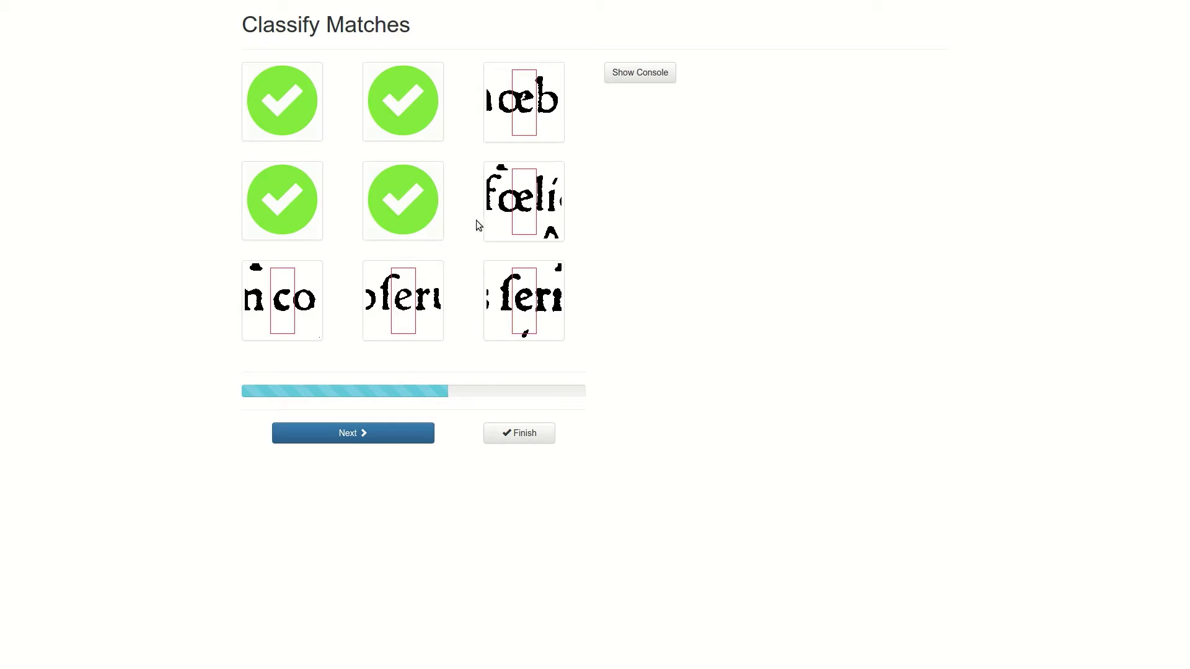
click(414, 311)
click(533, 324)
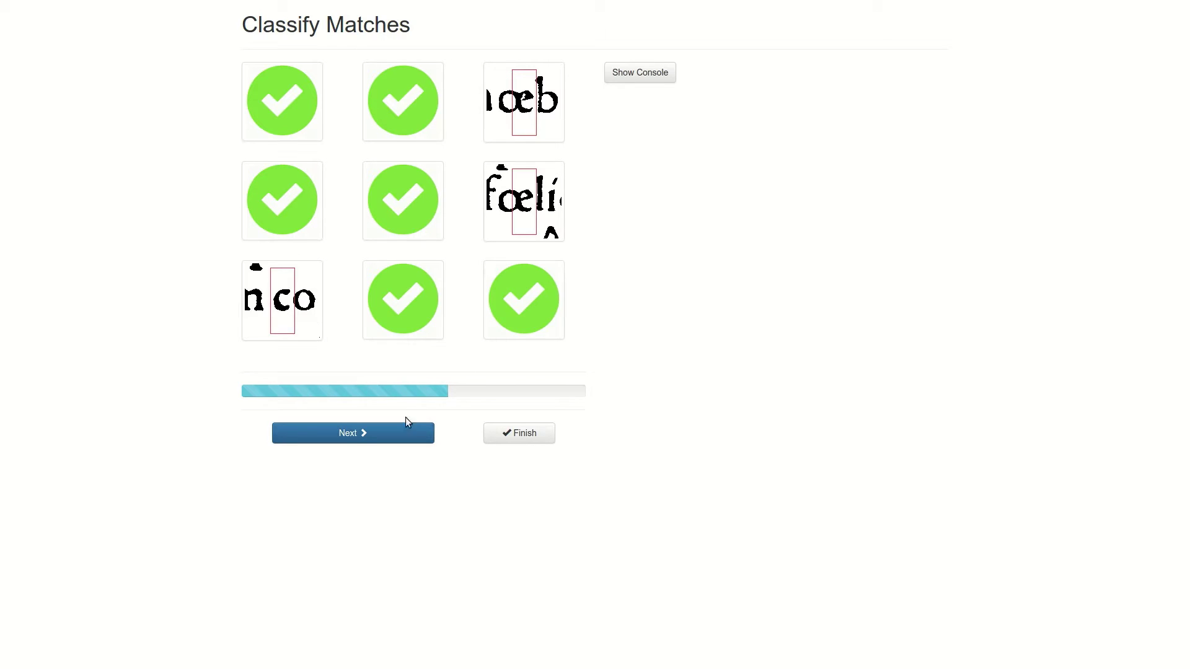
click(393, 433)
click(285, 108)
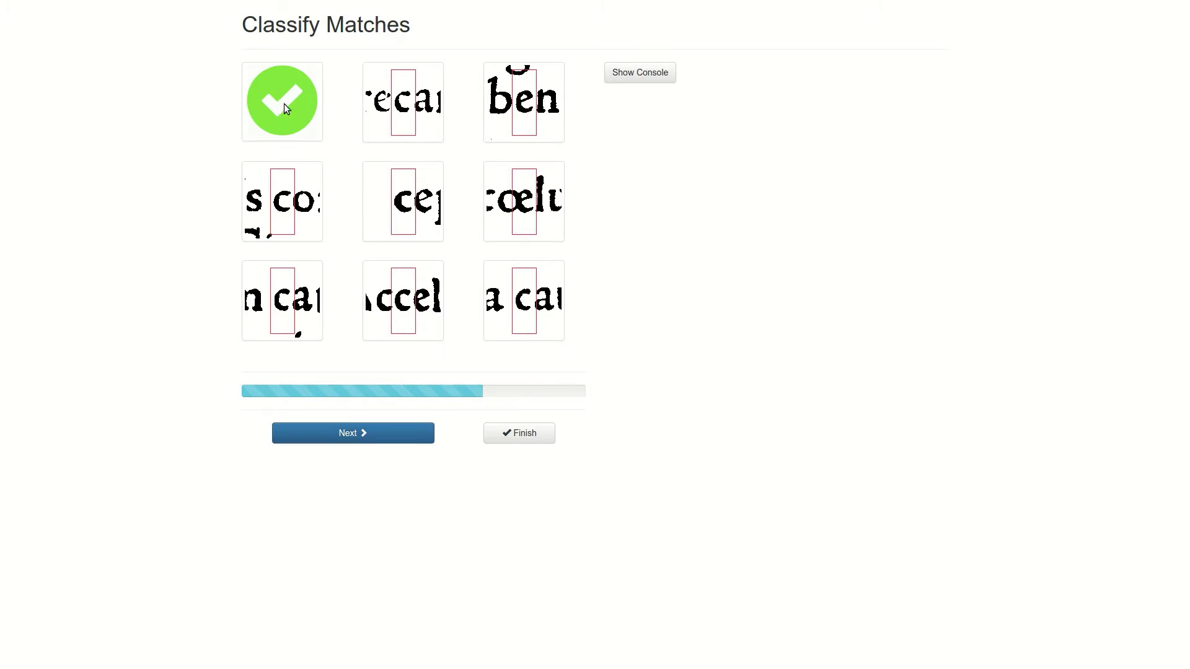
click(535, 108)
click(338, 439)
- Confirm the pera, fed, elc, elera, peri and en matches, then finish the classification
click(367, 106)
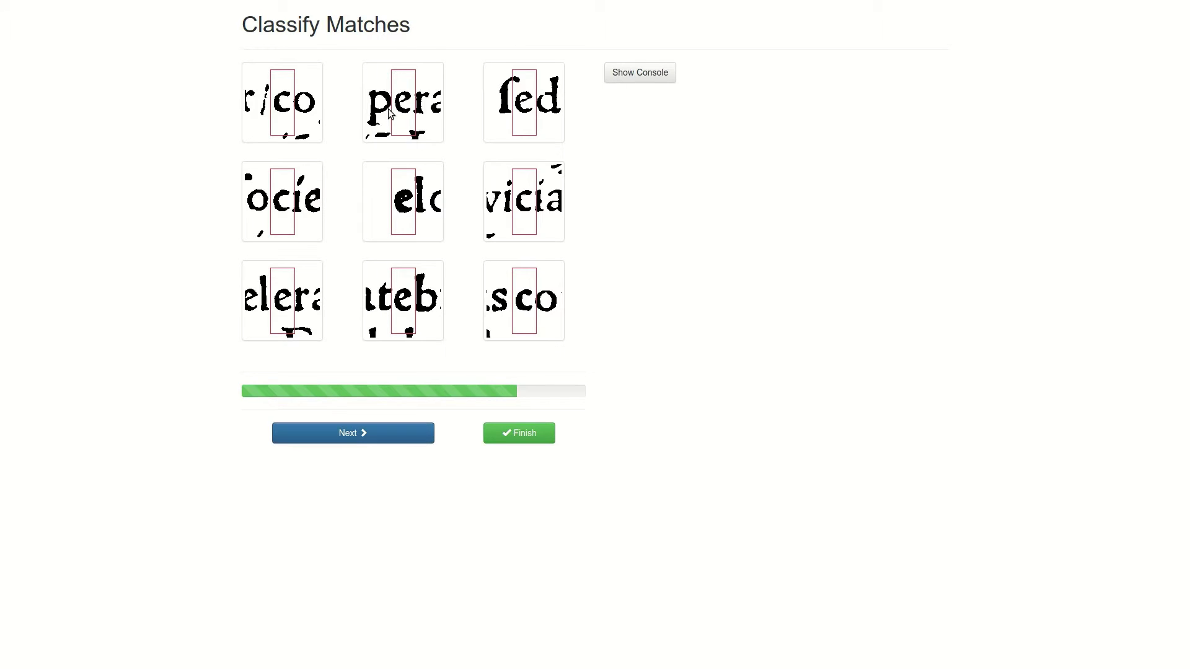
click(520, 121)
click(414, 210)
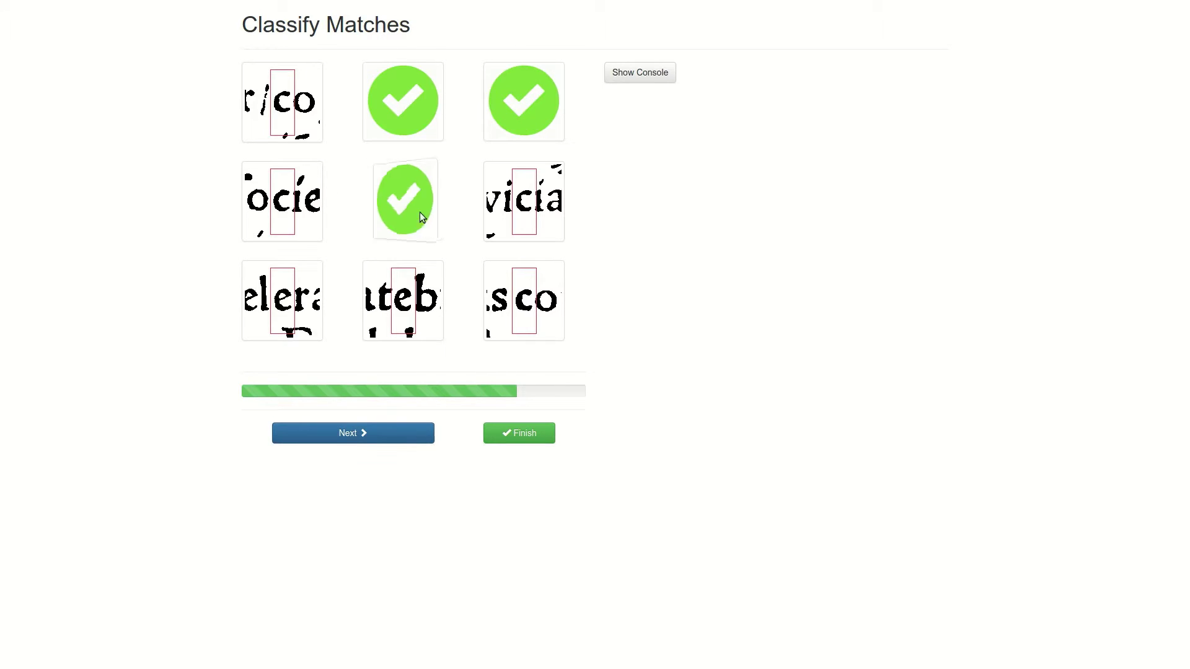
click(268, 304)
click(423, 319)
click(420, 434)
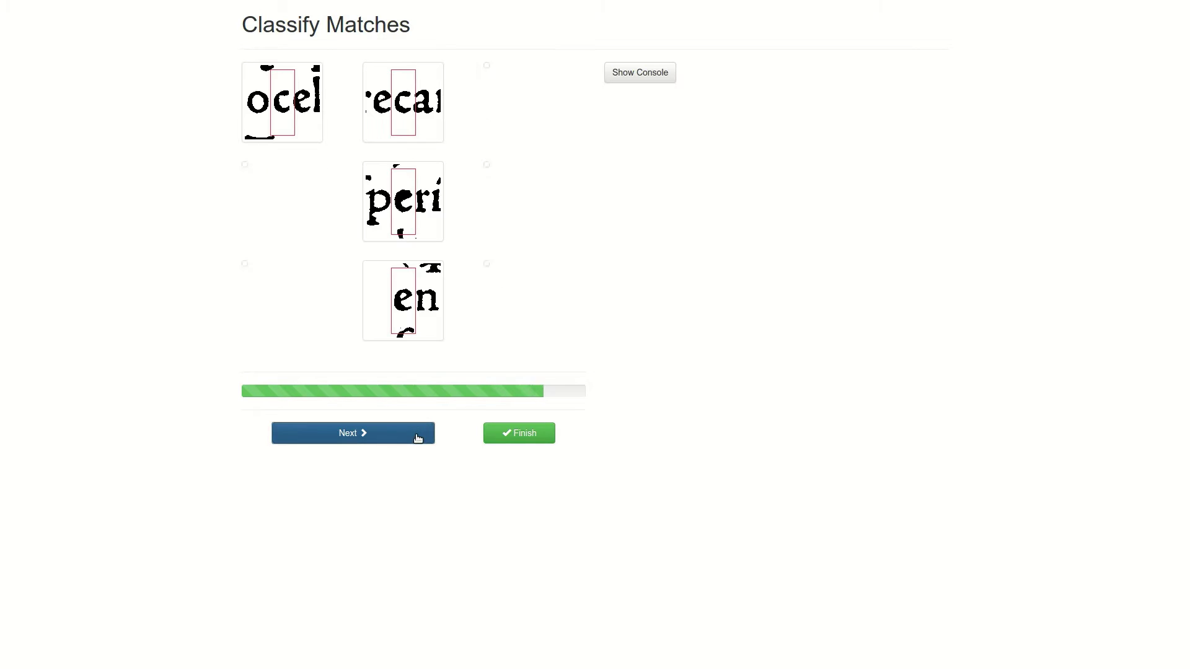
click(398, 216)
click(403, 321)
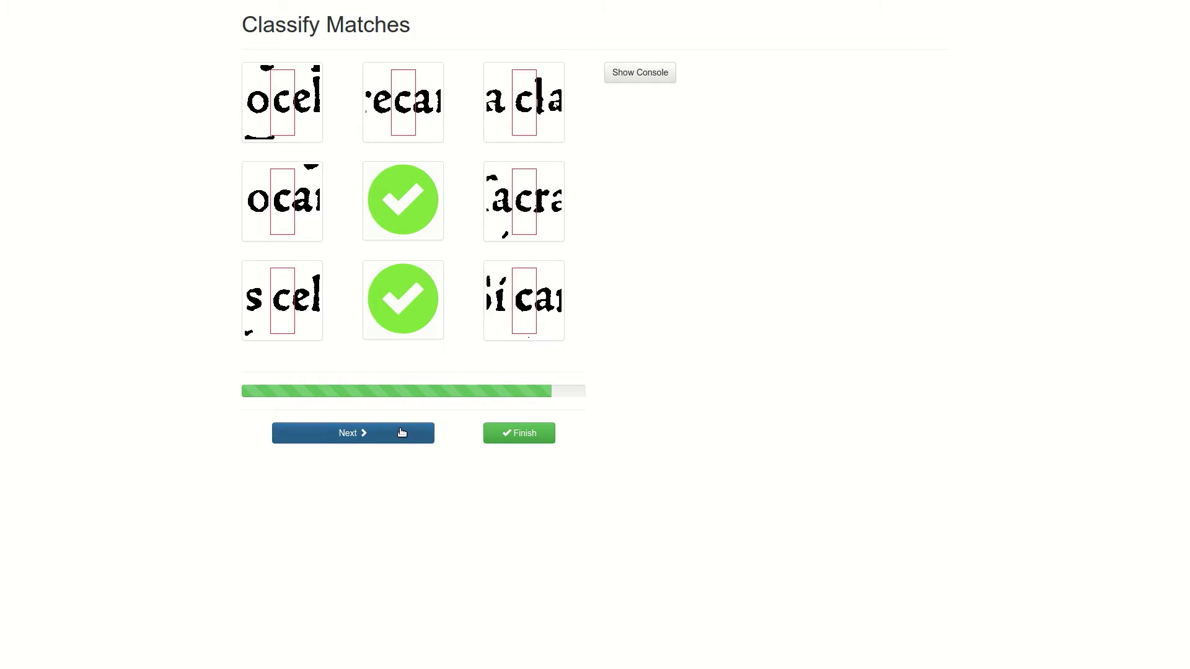
click(404, 432)
click(534, 434)
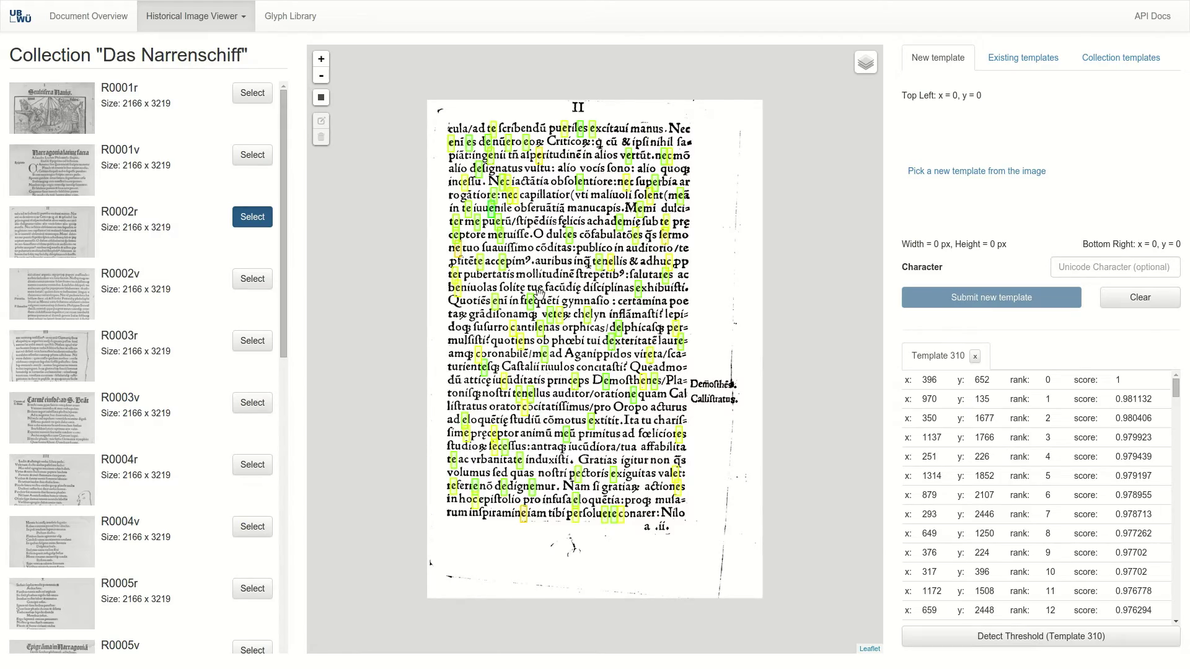
- Zoom in and pan across R0002r to inspect the classified 'e' matches
scroll(518, 215, up, 3)
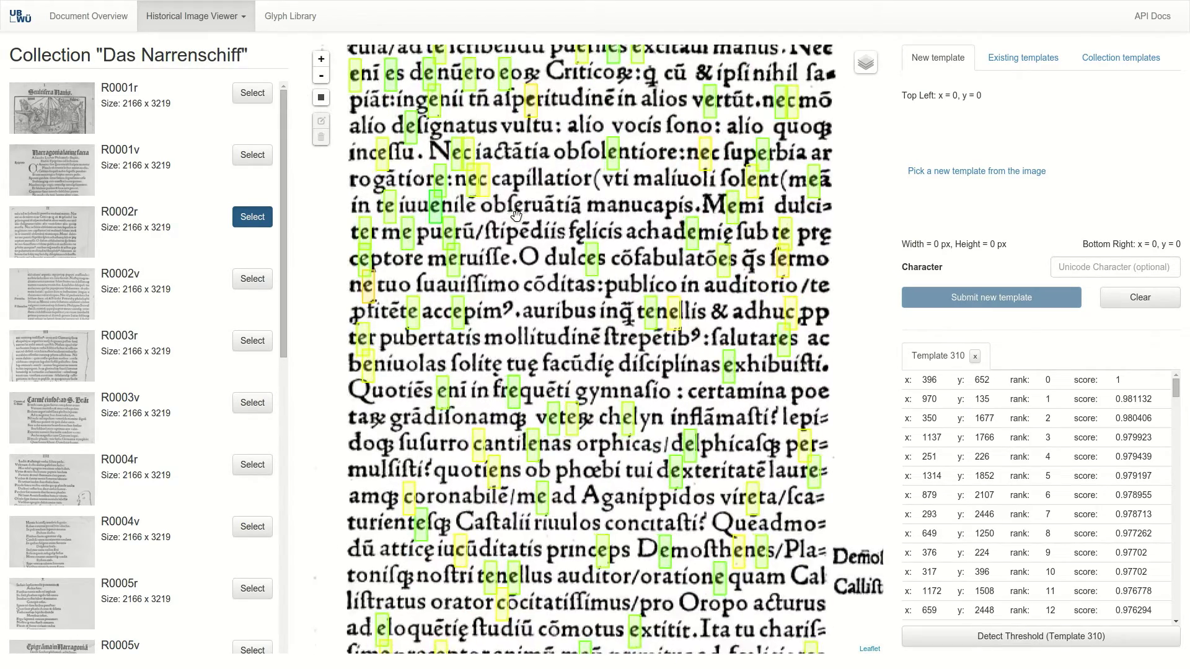
scroll(479, 233, up, 1)
drag(531, 273, 615, 318)
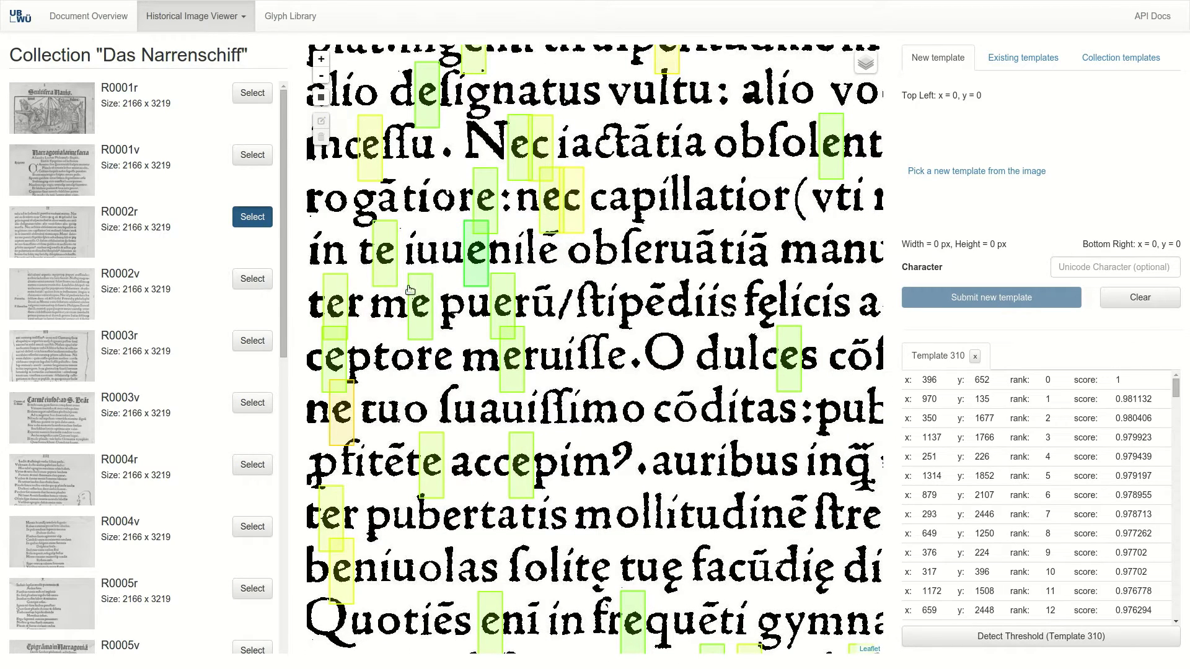
- Review the Template 310 matches on pages R0002v, R0003r and R0003v, then go to the Glyph Library
click(264, 280)
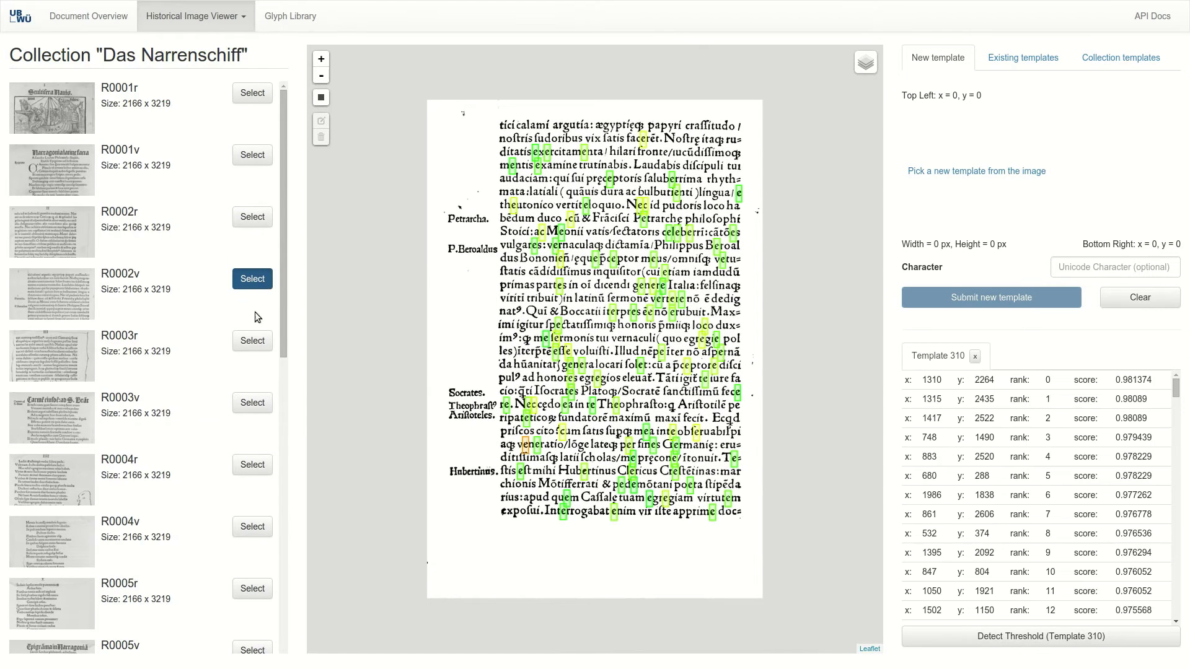
click(255, 341)
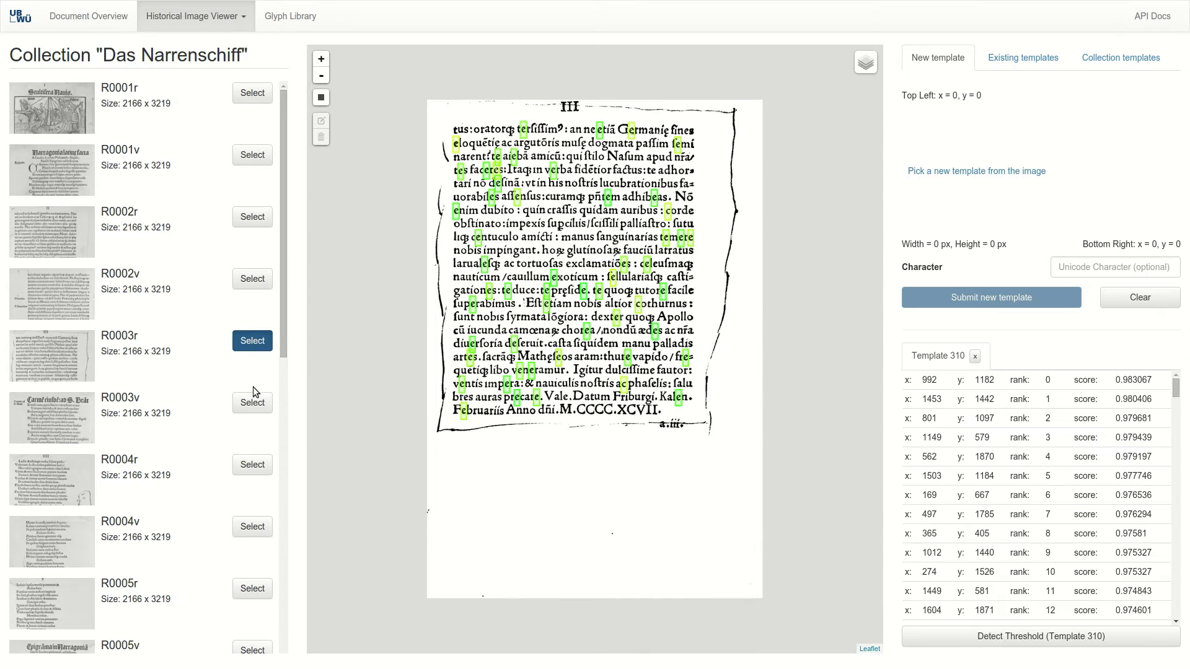
click(255, 403)
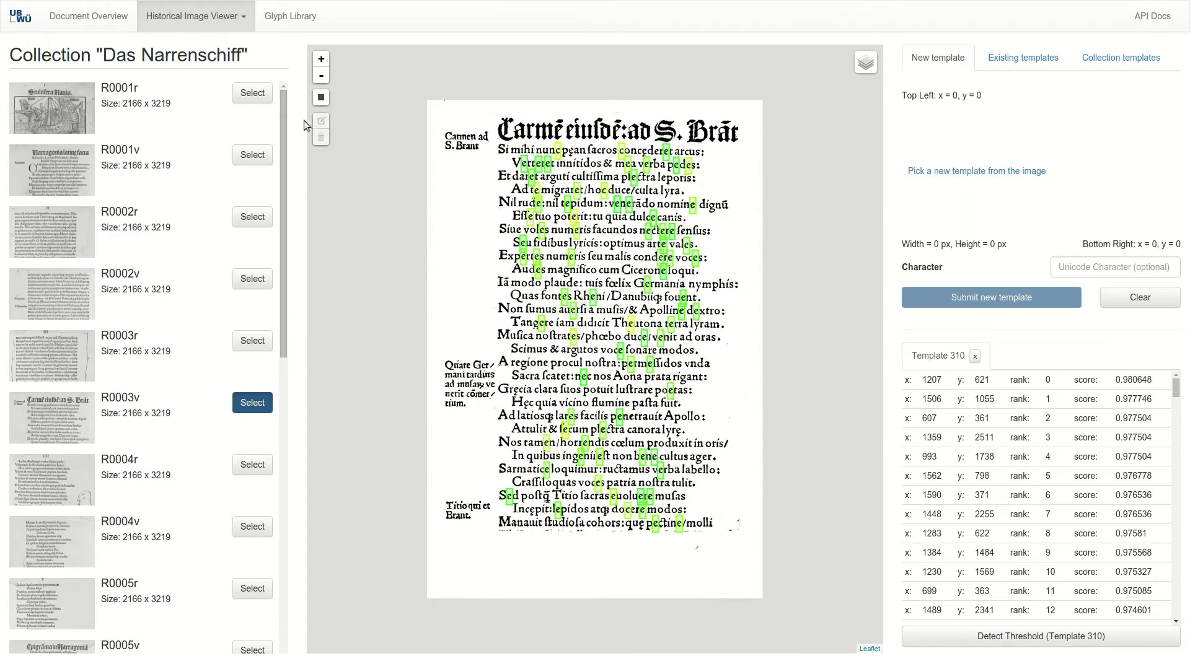
click(303, 23)
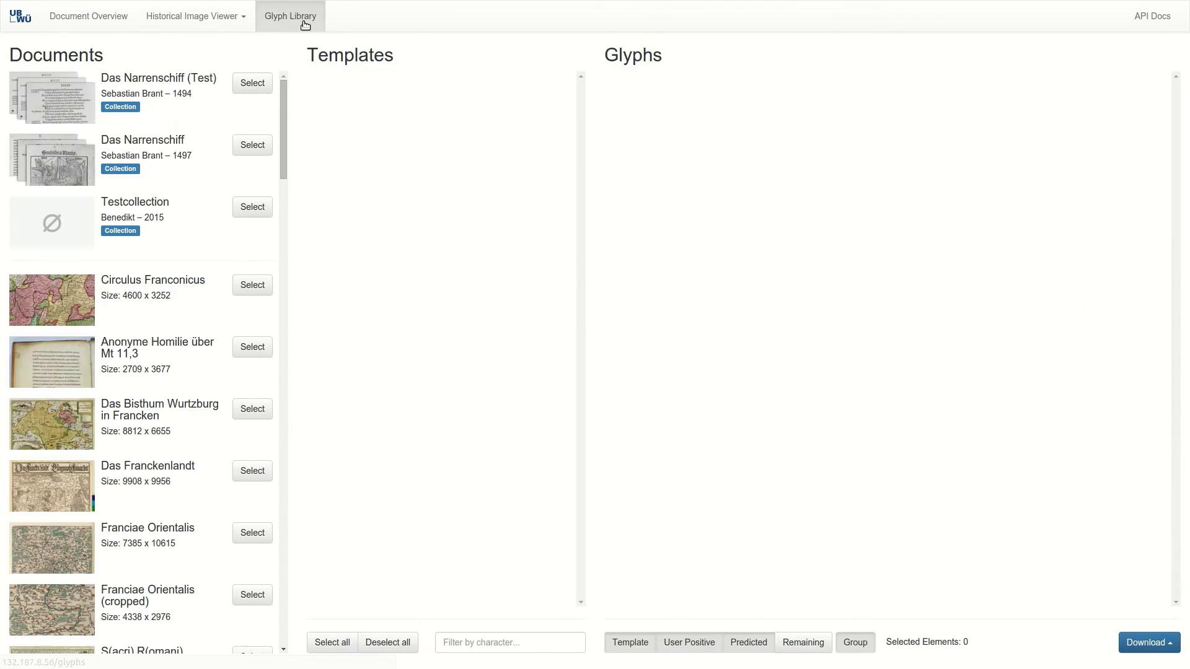
- Pick Das Narrenschiff and Template 310 'e' to list its 1436 glyph images, and scroll through them
click(252, 145)
drag(584, 90, 556, 496)
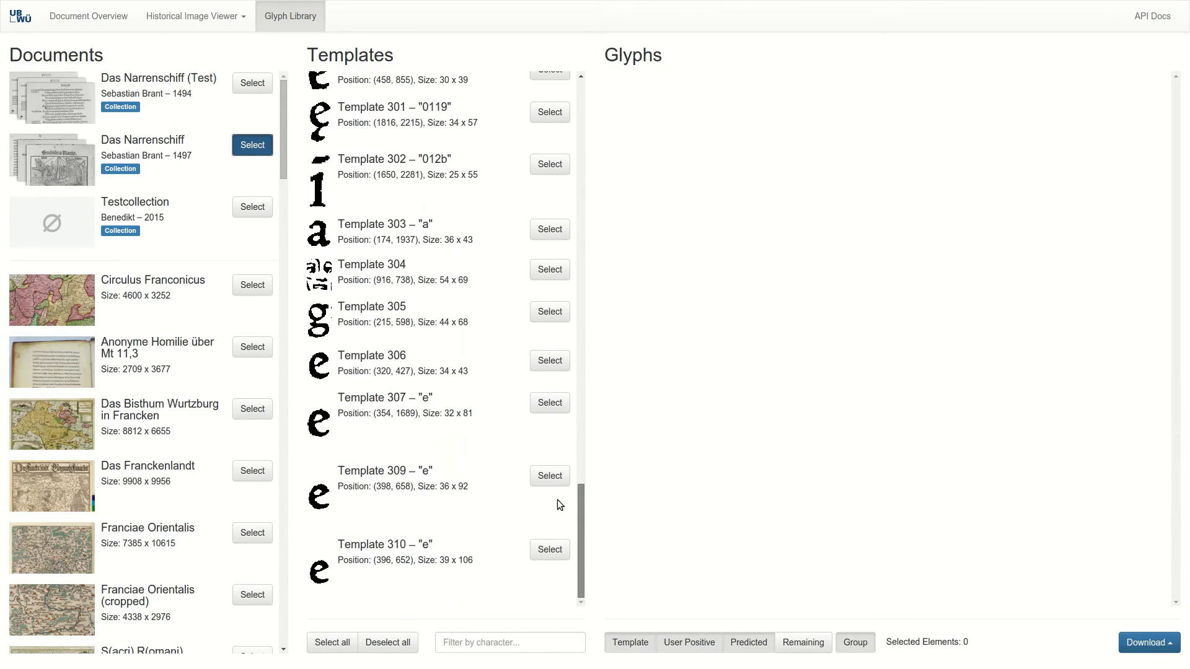
click(546, 550)
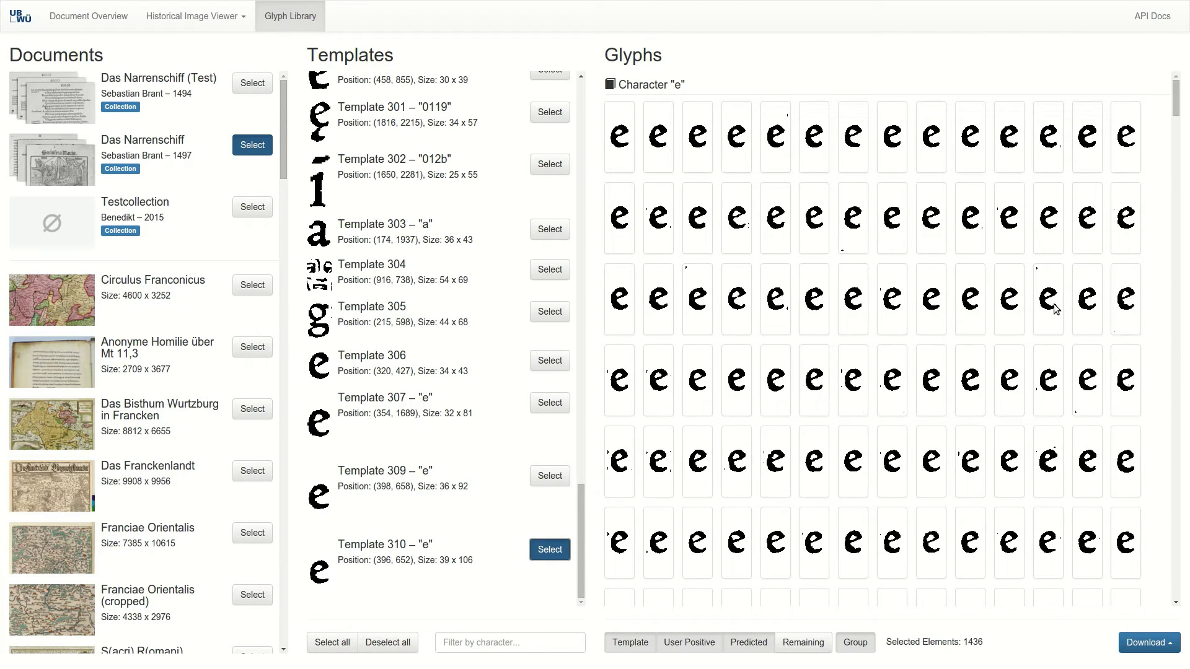
drag(1181, 94, 1180, 444)
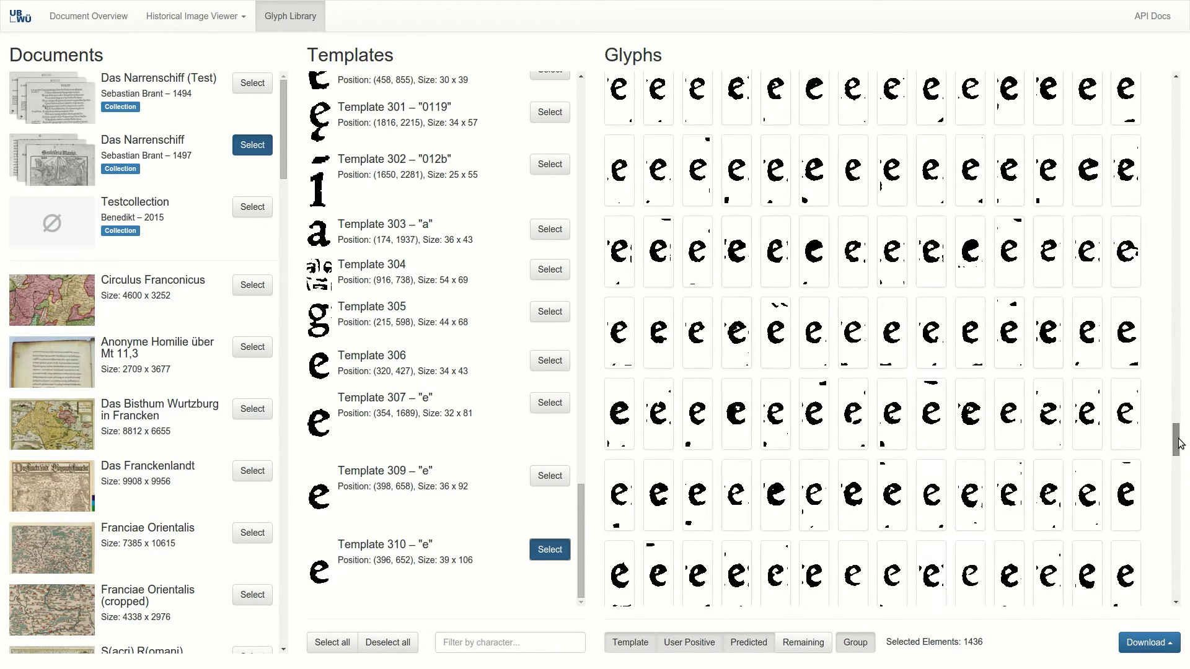
drag(1180, 444, 1172, 582)
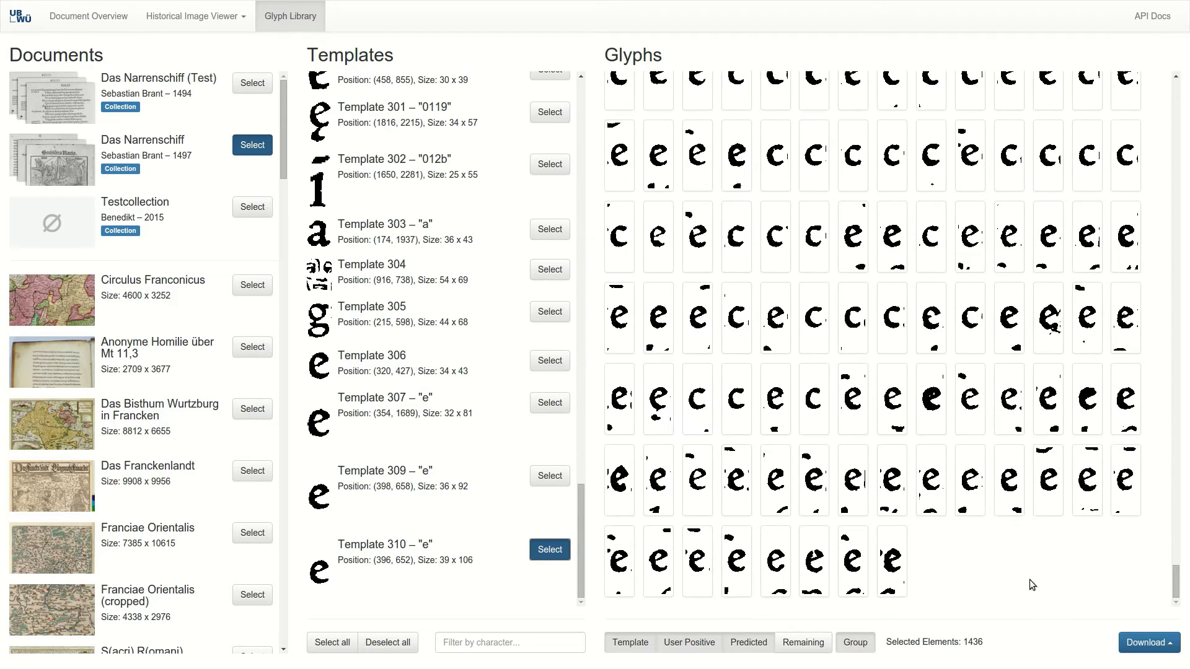
drag(581, 530, 600, 358)
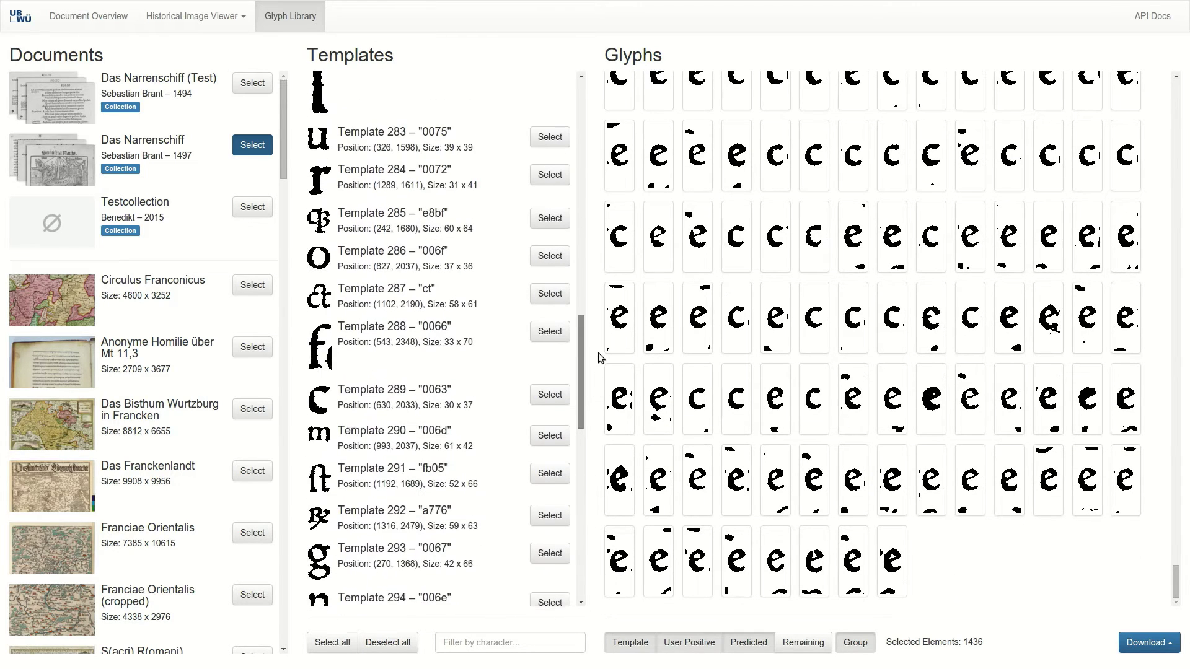
- Add the Template 287 'ct' glyphs, making 1516 selected, and download them as PageXML (.zip)
click(557, 301)
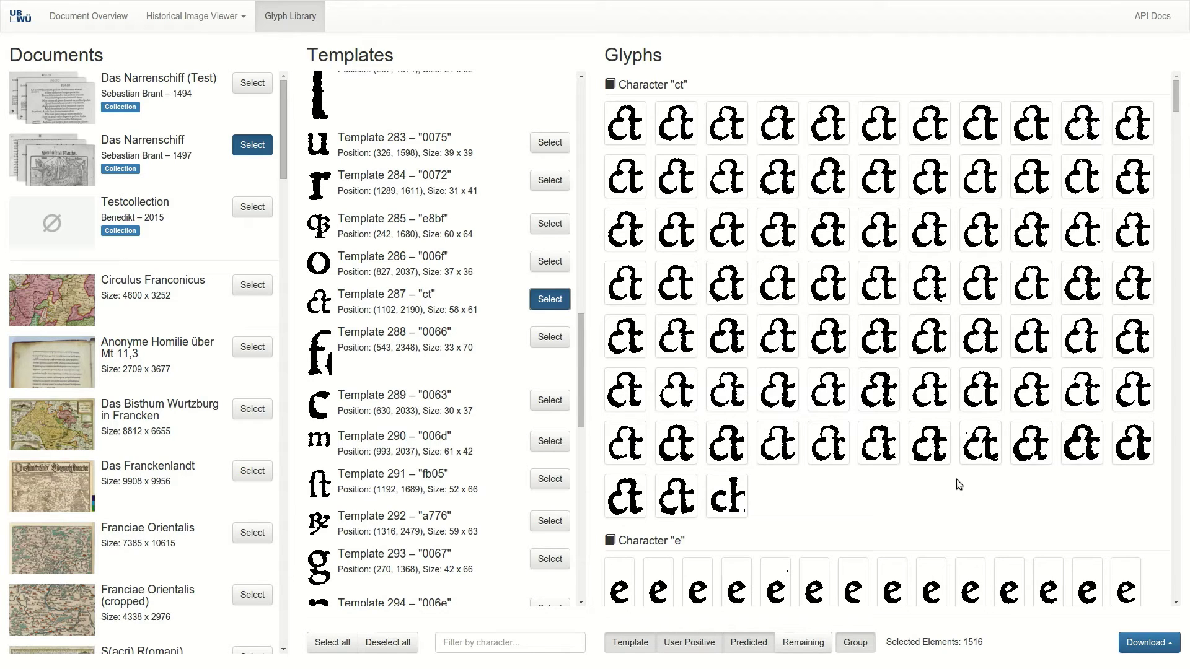
click(1138, 643)
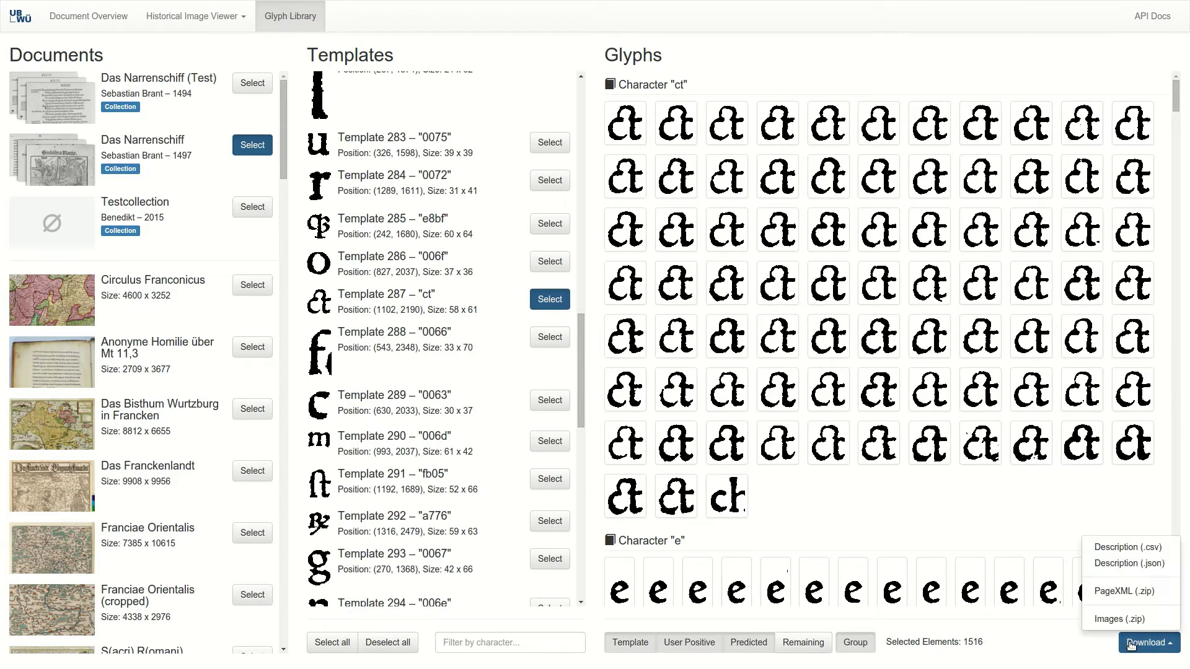
click(1147, 592)
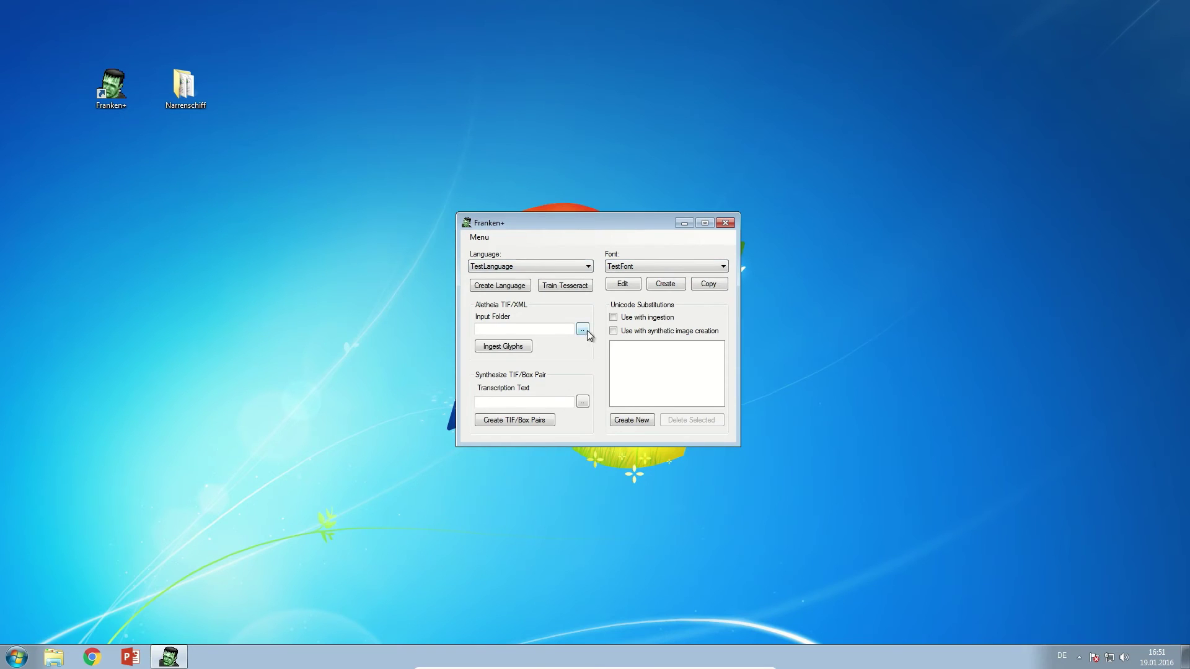
- Set the input folder to Narrenschiff on the desktop and ingest its glyphs
click(583, 329)
click(561, 387)
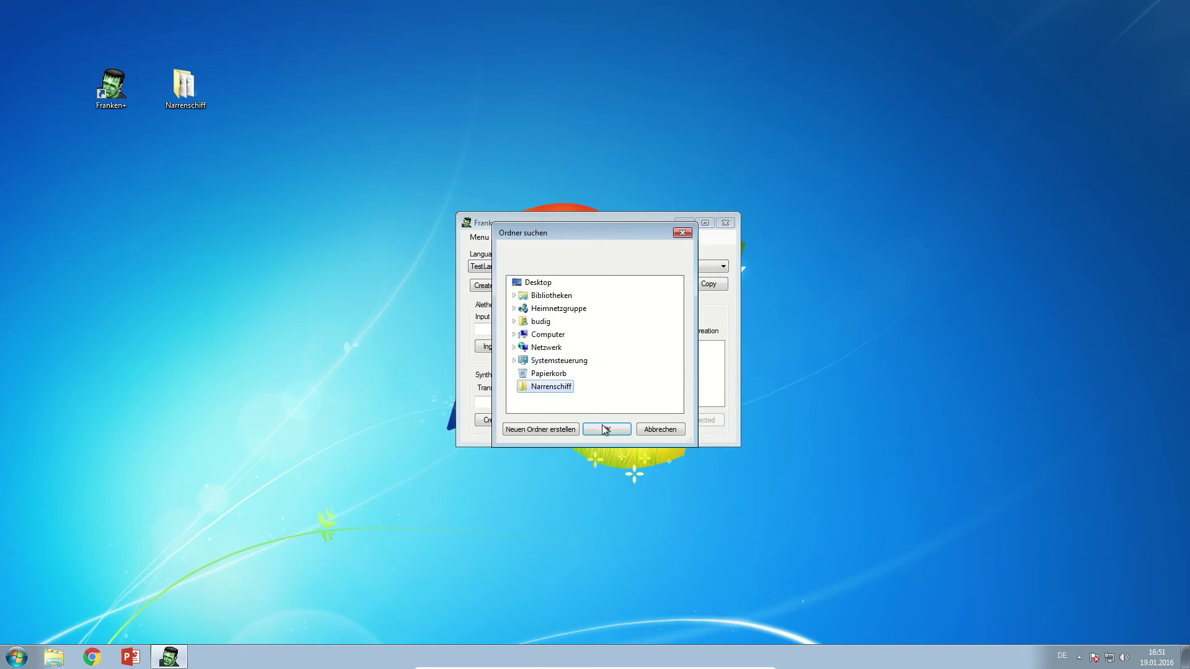
click(605, 430)
click(523, 349)
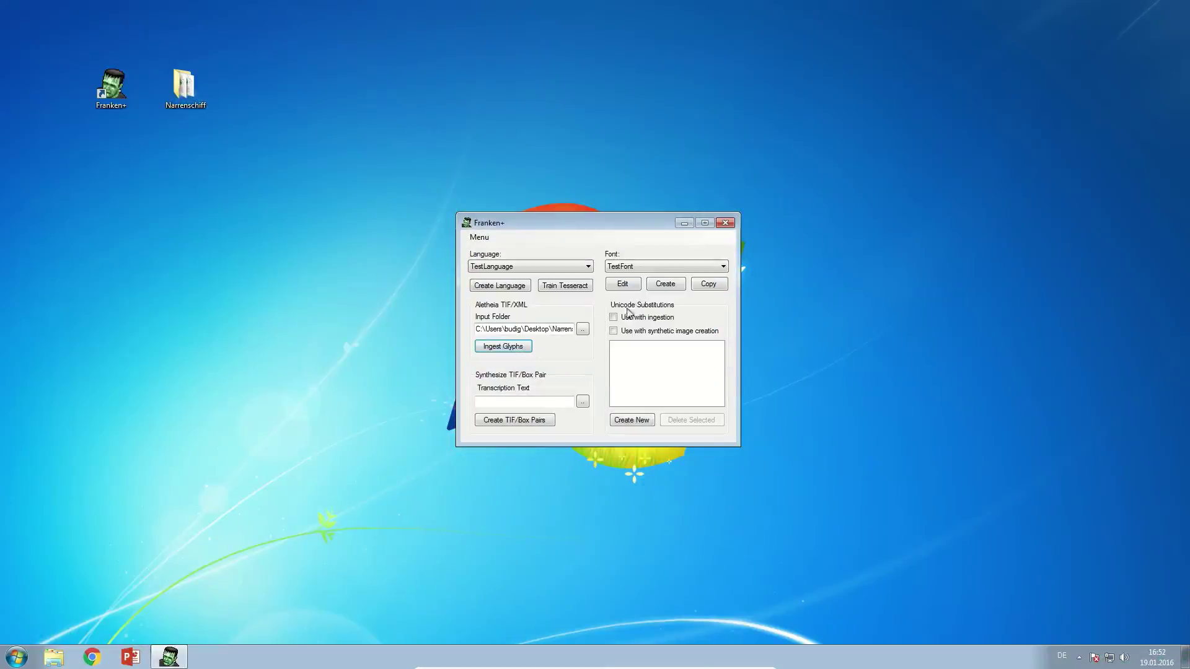
click(623, 284)
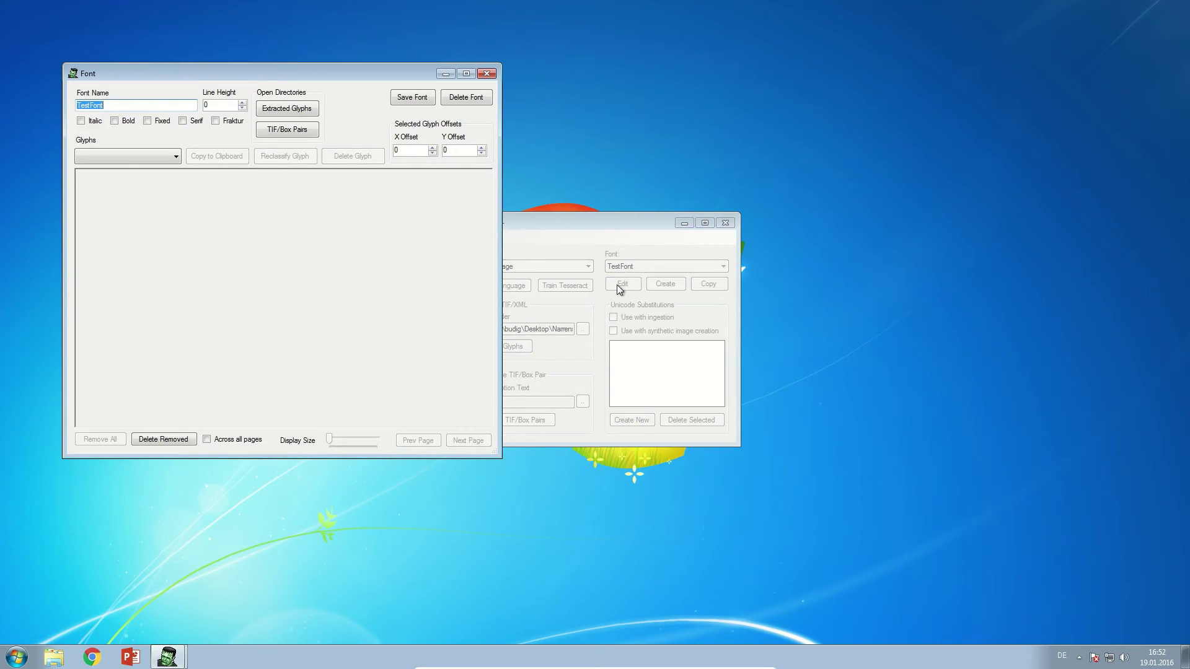
- Show TestFont's 'ct (U+0063 U+0074)' glyphs and slightly increase the display size
click(176, 156)
click(161, 170)
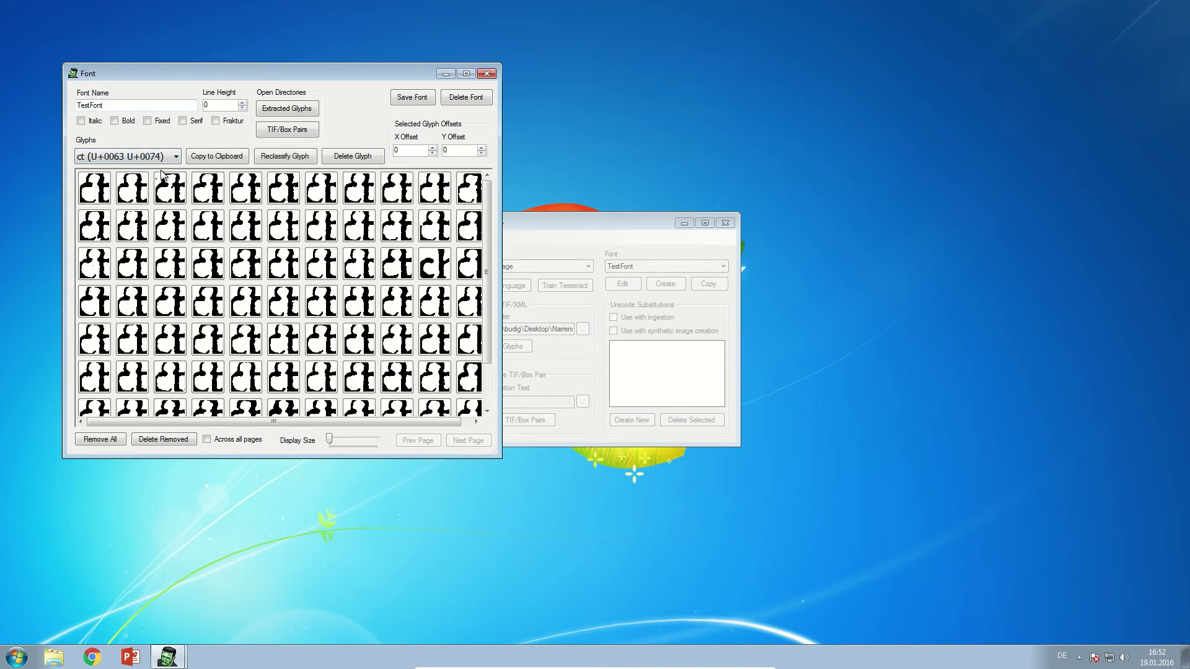
drag(329, 439, 332, 439)
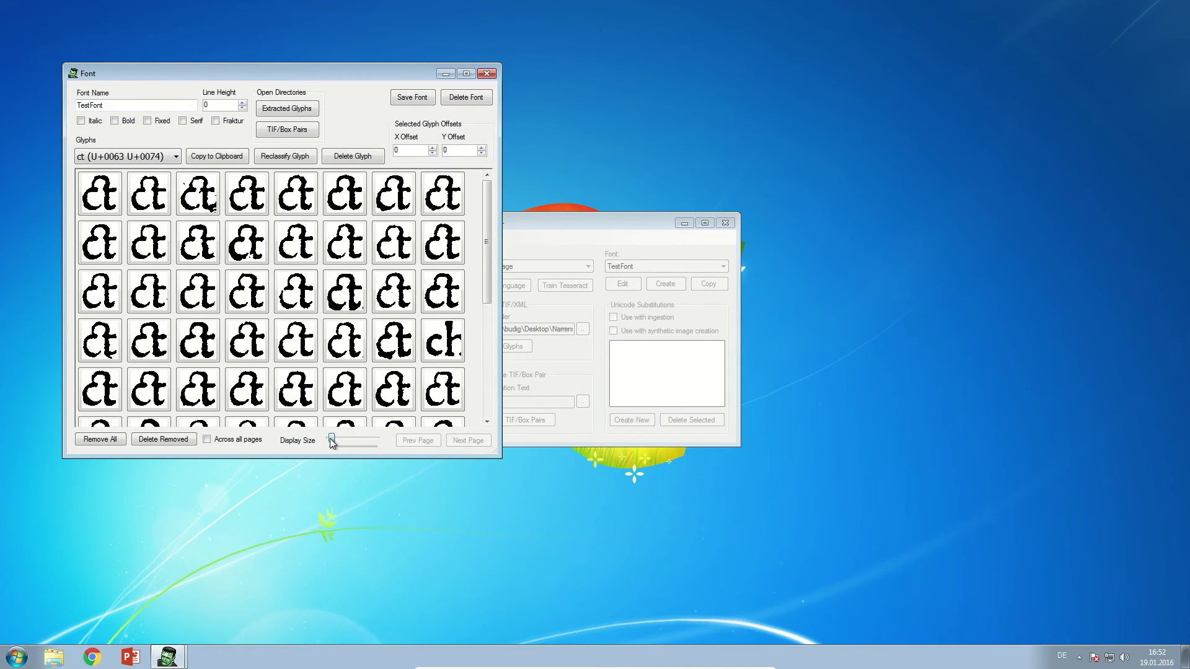